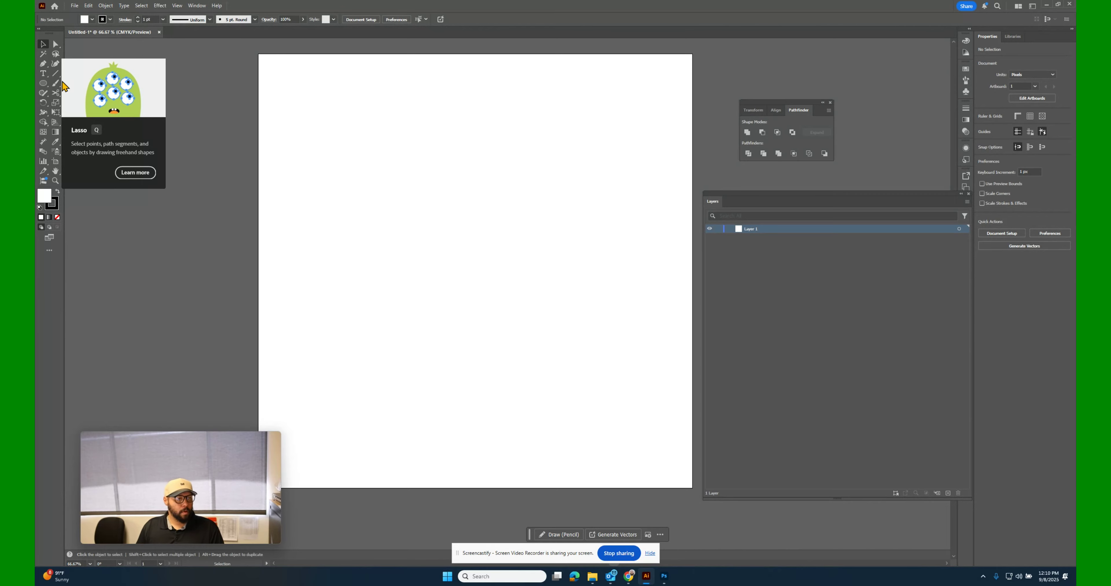
# Draw a circle about 603 px in diameter near the middle of the artboard with the Ellipse tool.
pyautogui.click(44, 85)
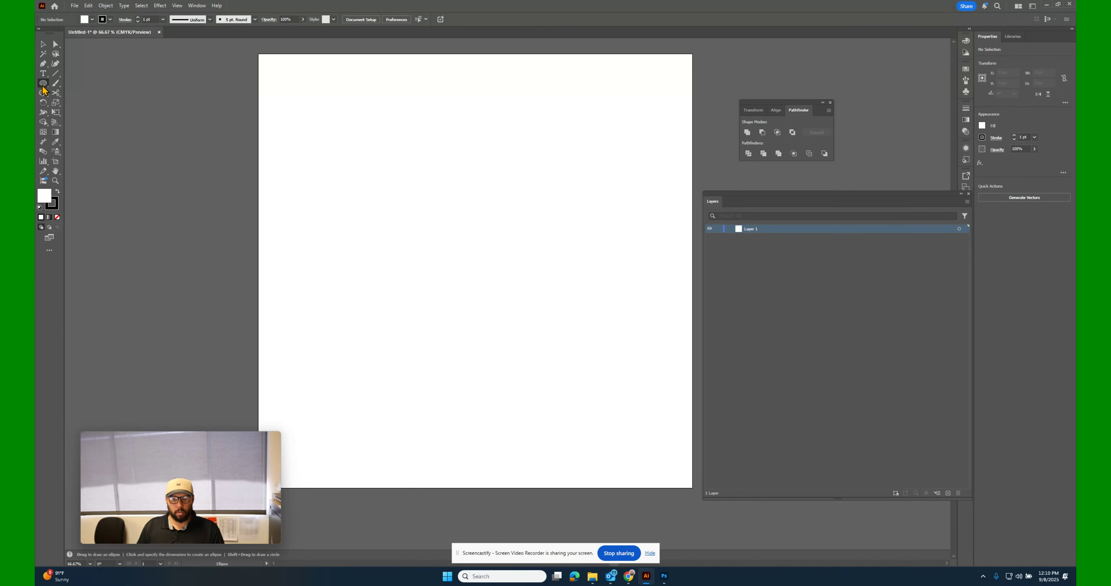
pyautogui.click(42, 86)
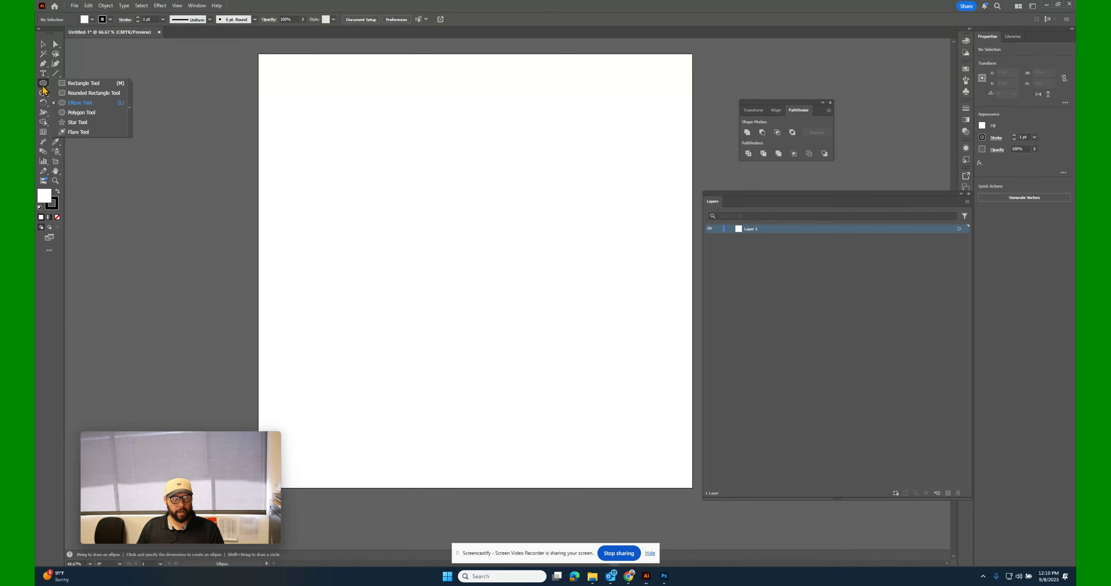
pyautogui.click(78, 104)
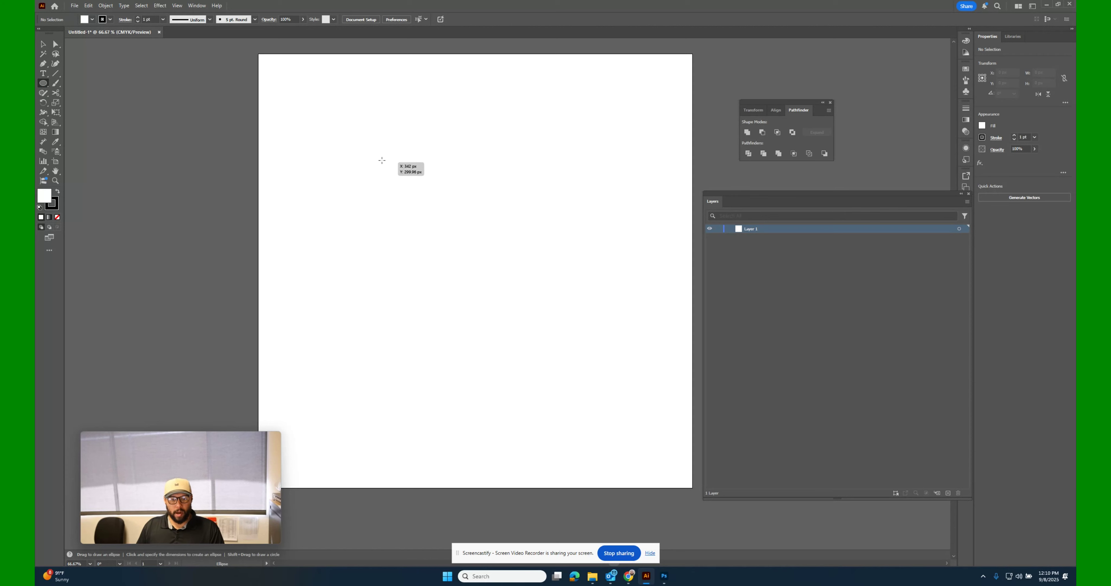
pyautogui.moveTo(380, 157); pyautogui.dragTo(599, 278)
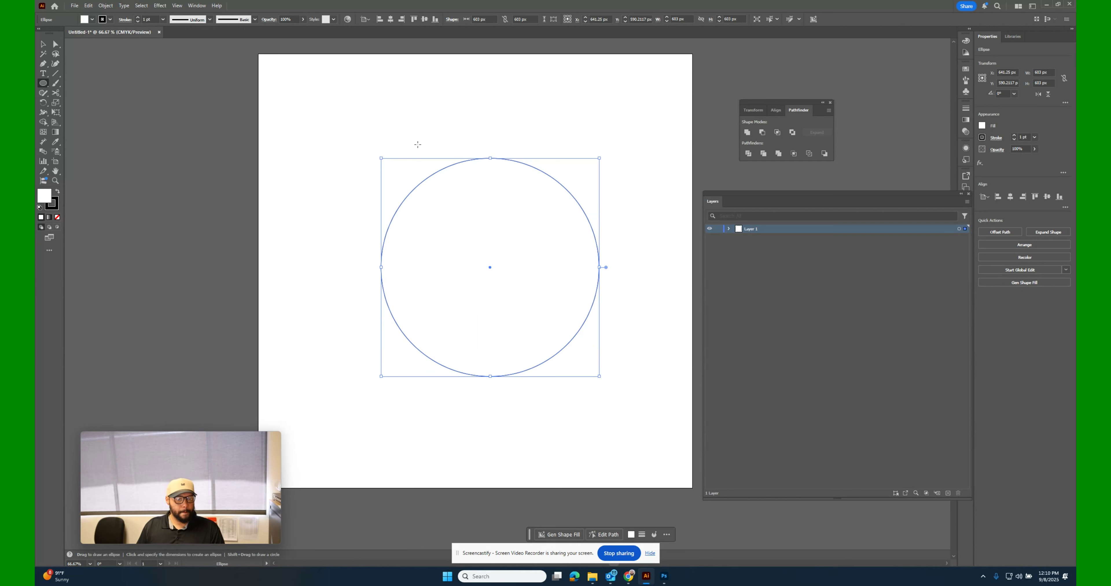
# Give the circle a light orange fill and remove its stroke.
pyautogui.click(92, 20)
pyautogui.click(120, 50)
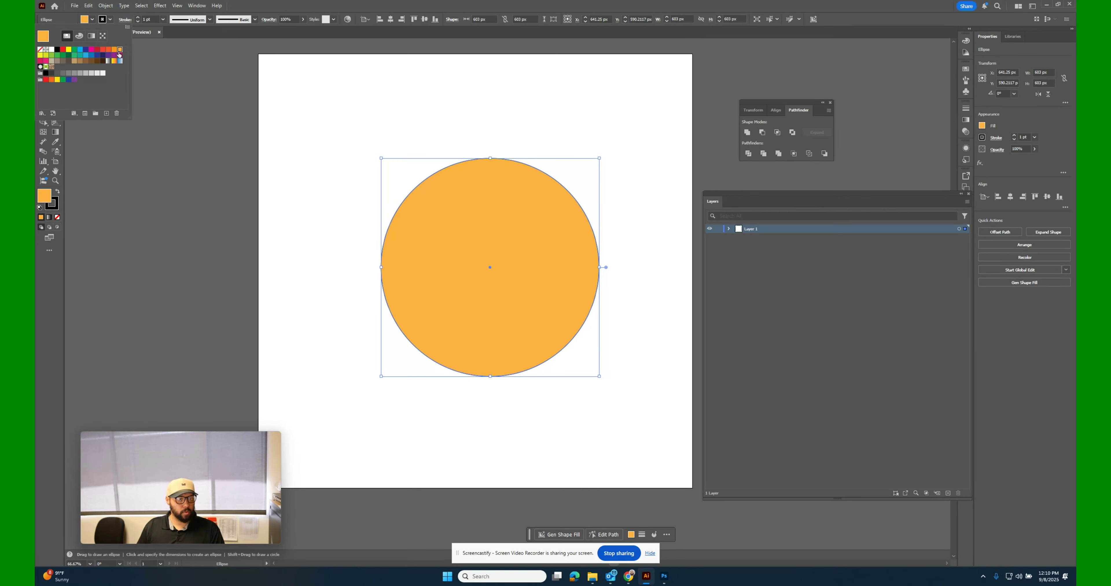
pyautogui.click(109, 24)
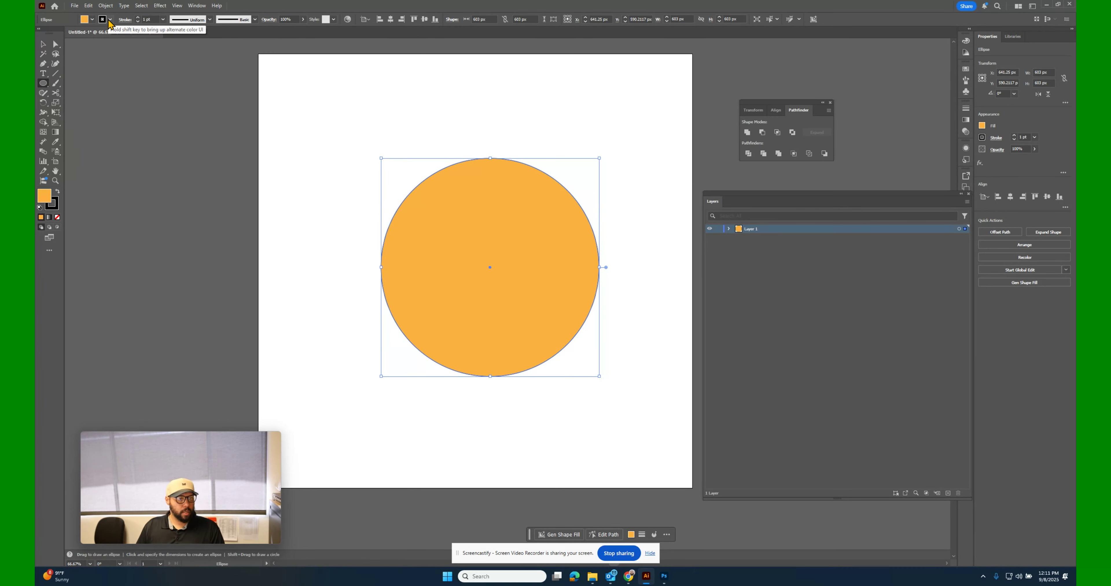
pyautogui.click(109, 24)
pyautogui.click(41, 50)
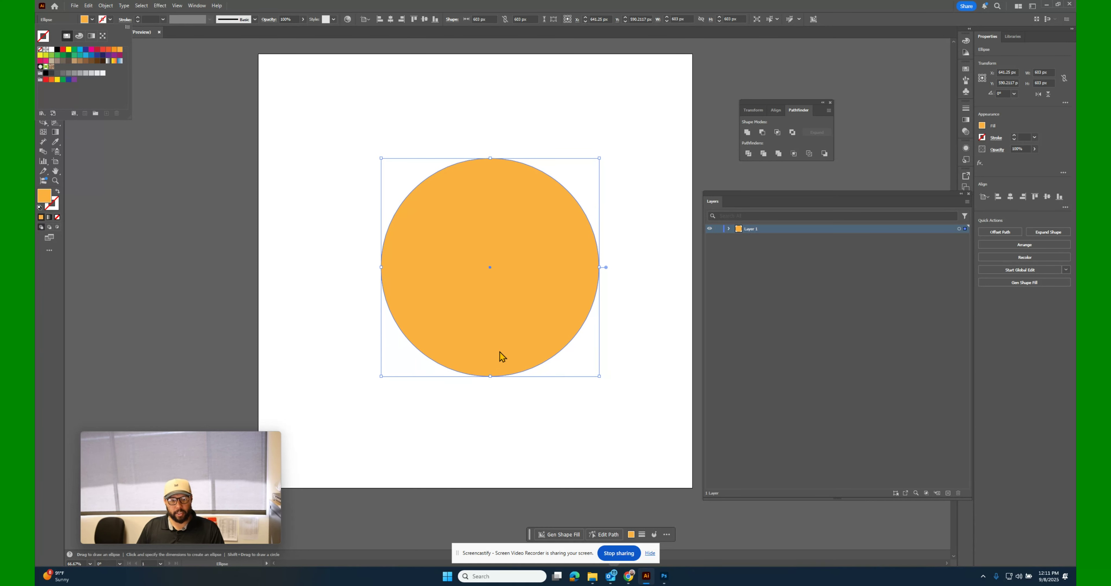
pyautogui.click(306, 166)
pyautogui.click(43, 44)
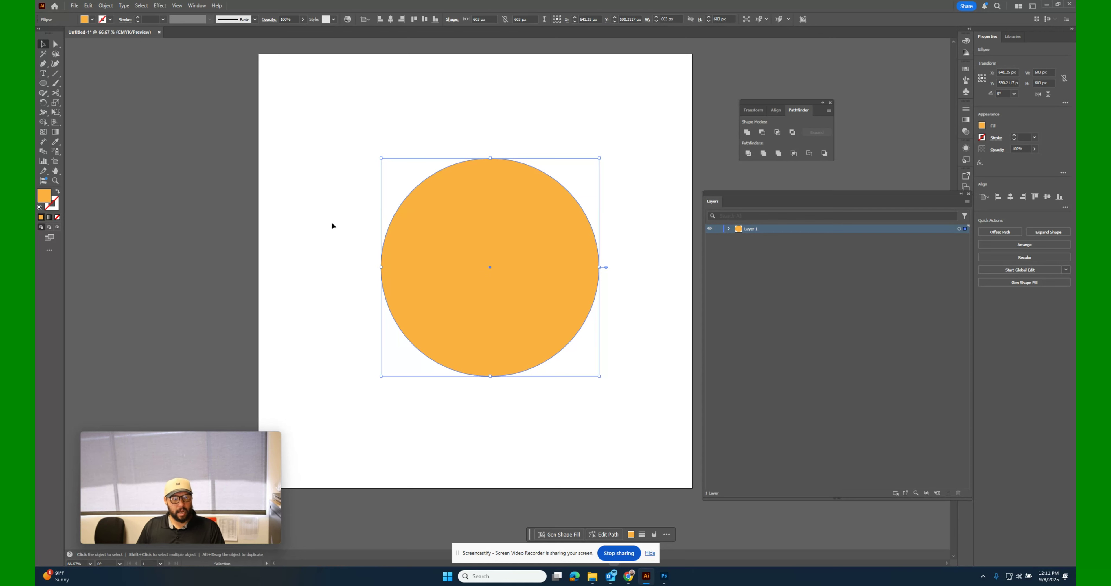
# Try placing a duplicate of the orange circle beside it to the left, and remove each copy.
pyautogui.click(332, 221)
pyautogui.click(539, 295)
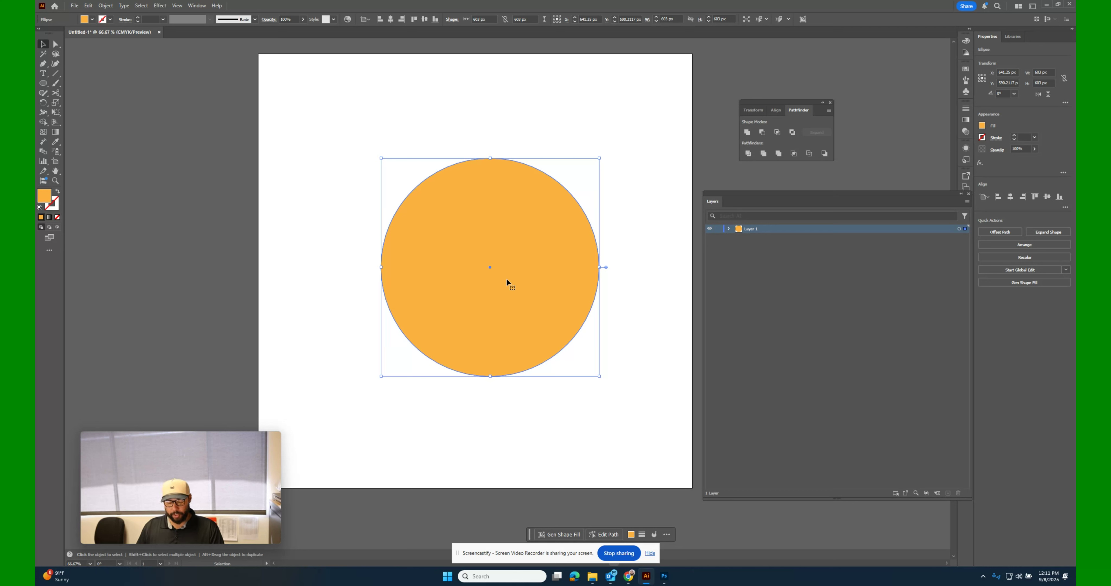
pyautogui.press('a')
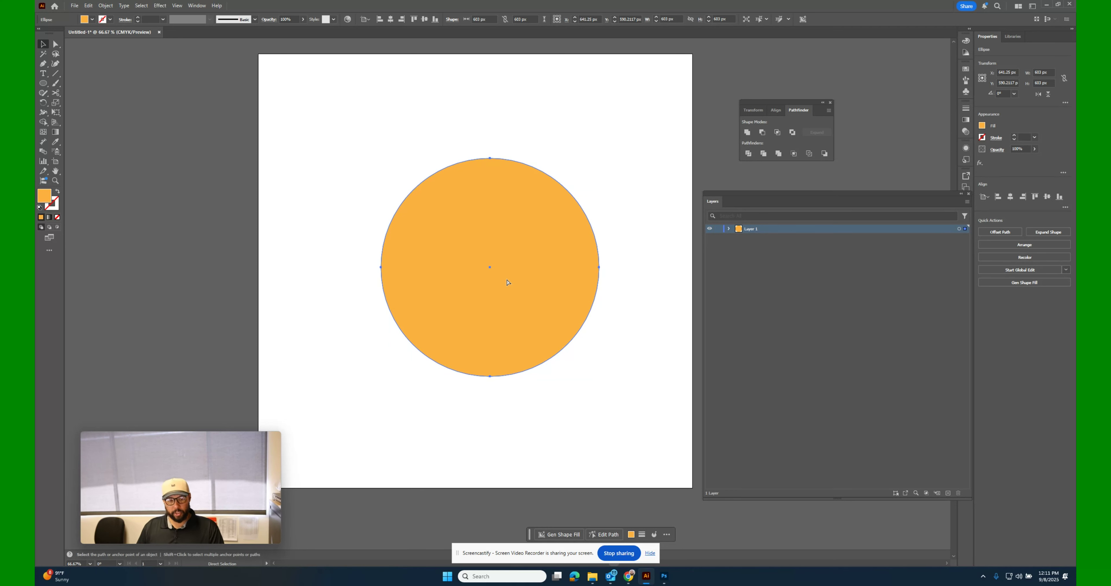
pyautogui.press('v')
pyautogui.moveTo(507, 282); pyautogui.dragTo(333, 235)
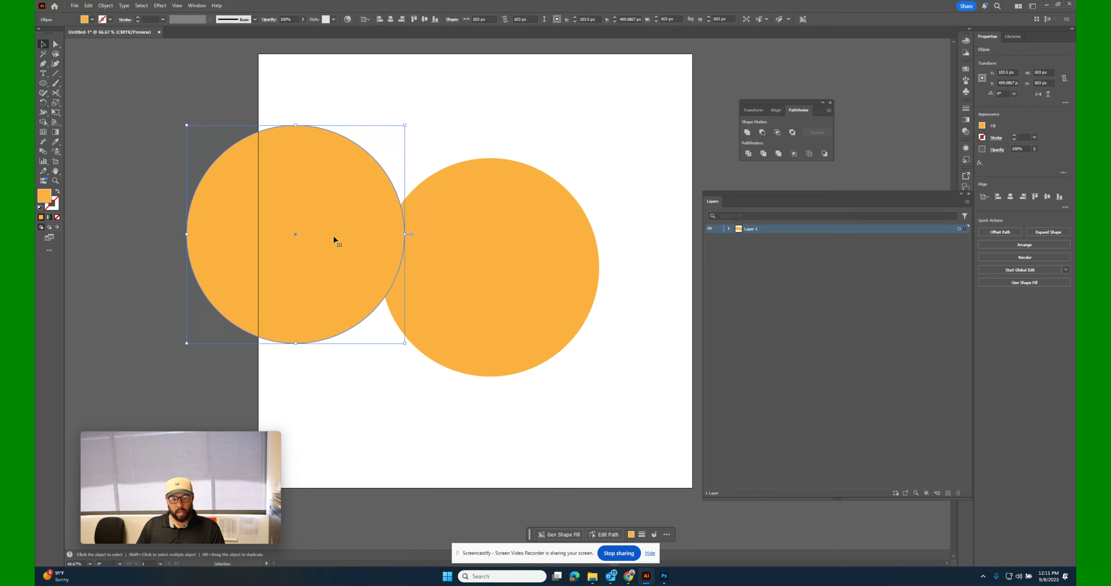
pyautogui.press('Delete')
pyautogui.click(463, 262)
pyautogui.press('a')
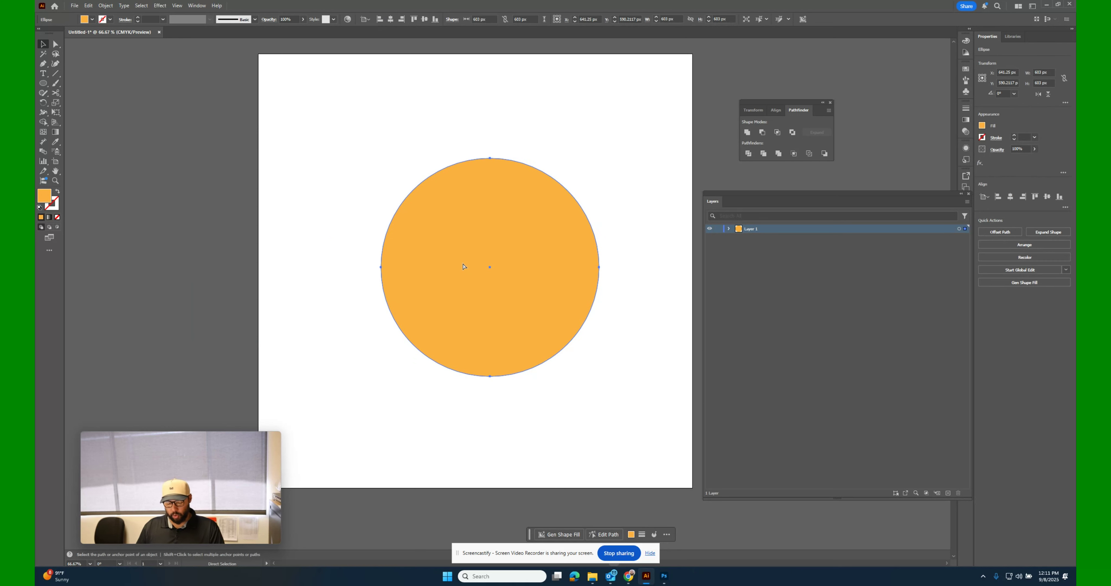
pyautogui.press('v')
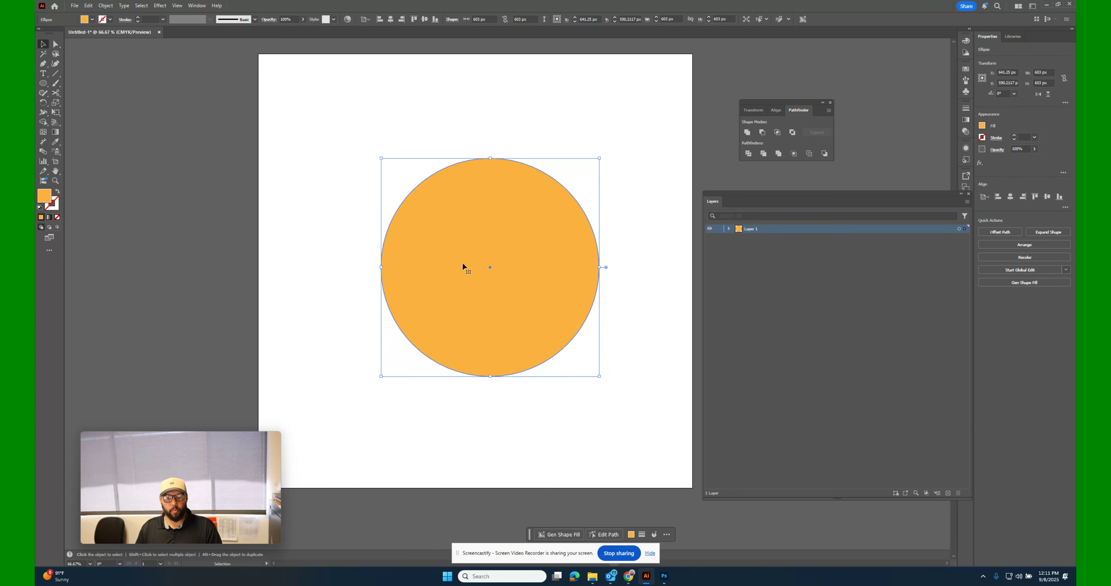
pyautogui.moveTo(531, 274); pyautogui.dragTo(431, 278)
pyautogui.press('a')
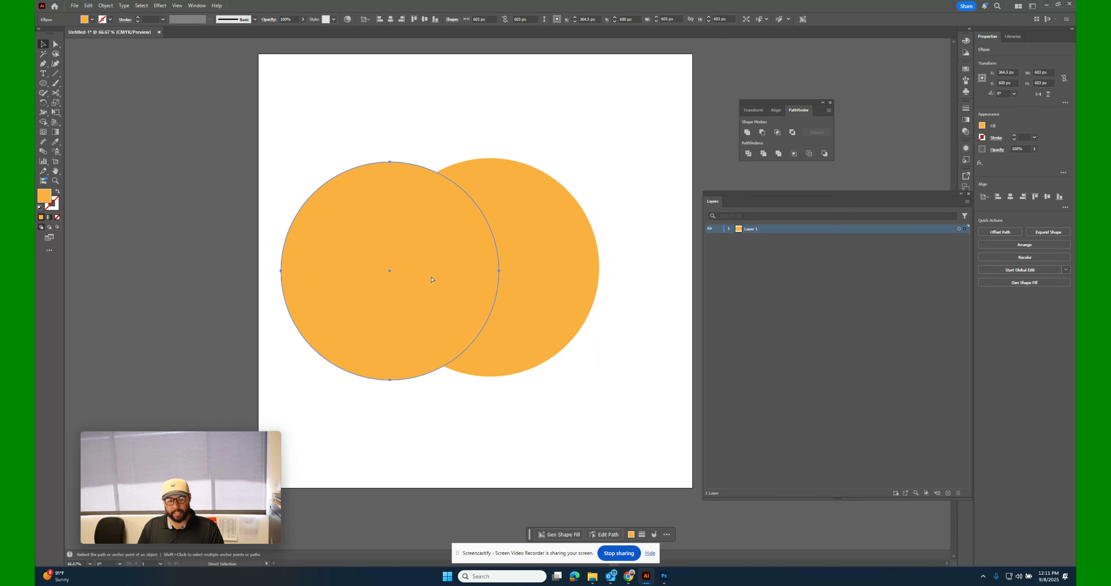
pyautogui.hotkey('ctrl', 'z')
# Create a concentric duplicate of the circle scaled to about 531 px, and fill the larger outer circle with white.
pyautogui.press('v')
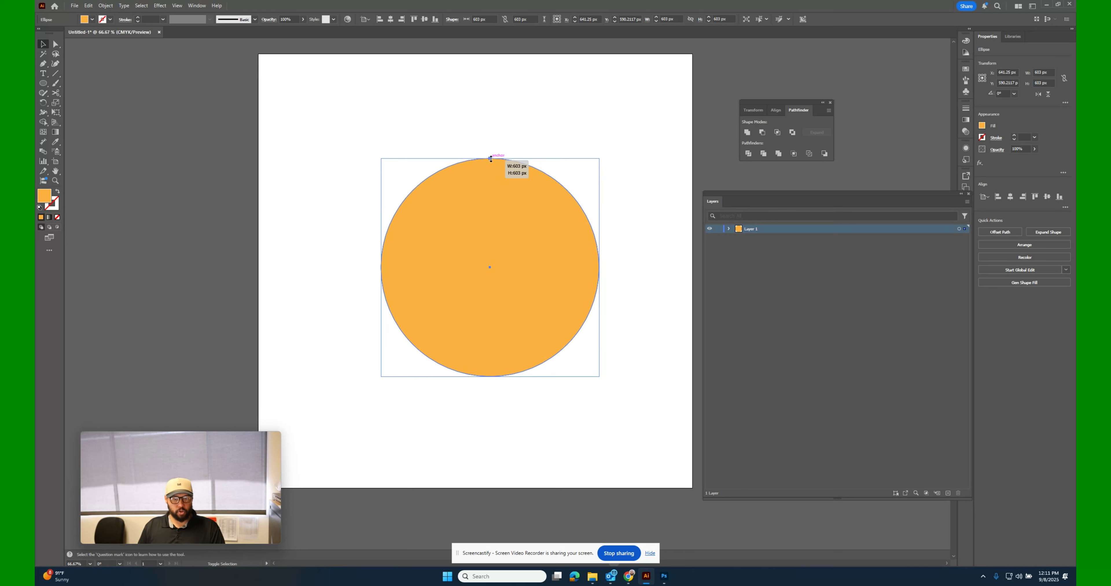
pyautogui.moveTo(491, 159); pyautogui.dragTo(490, 172)
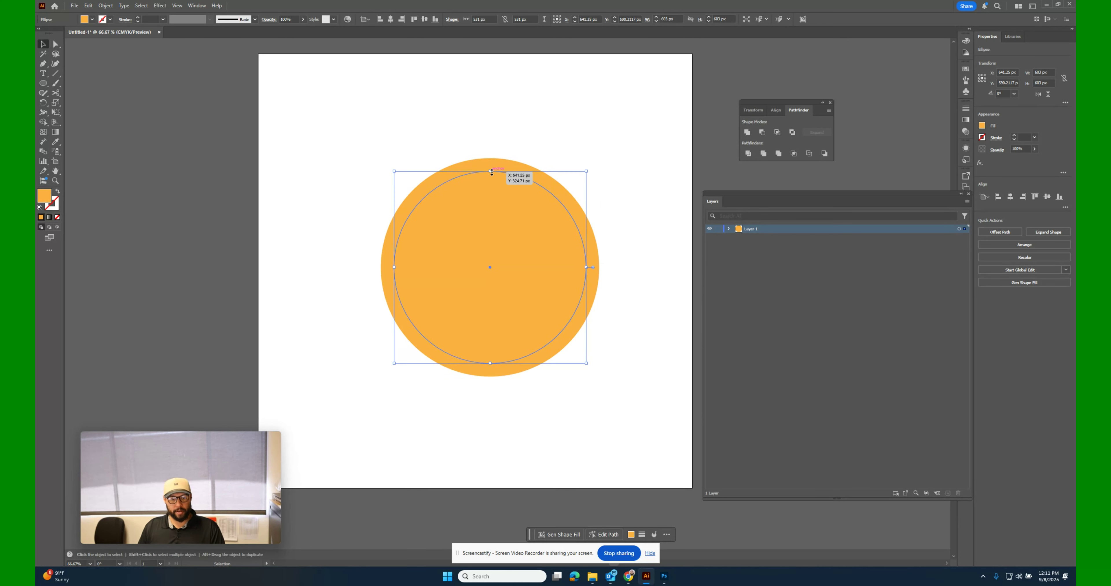
pyautogui.click(436, 98)
pyautogui.click(471, 167)
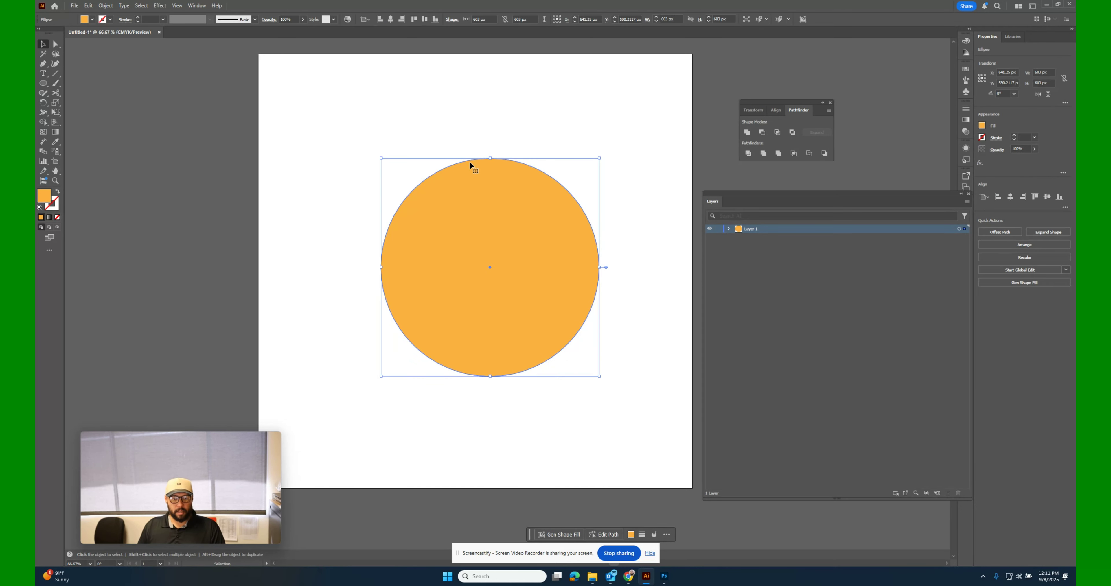
pyautogui.click(982, 126)
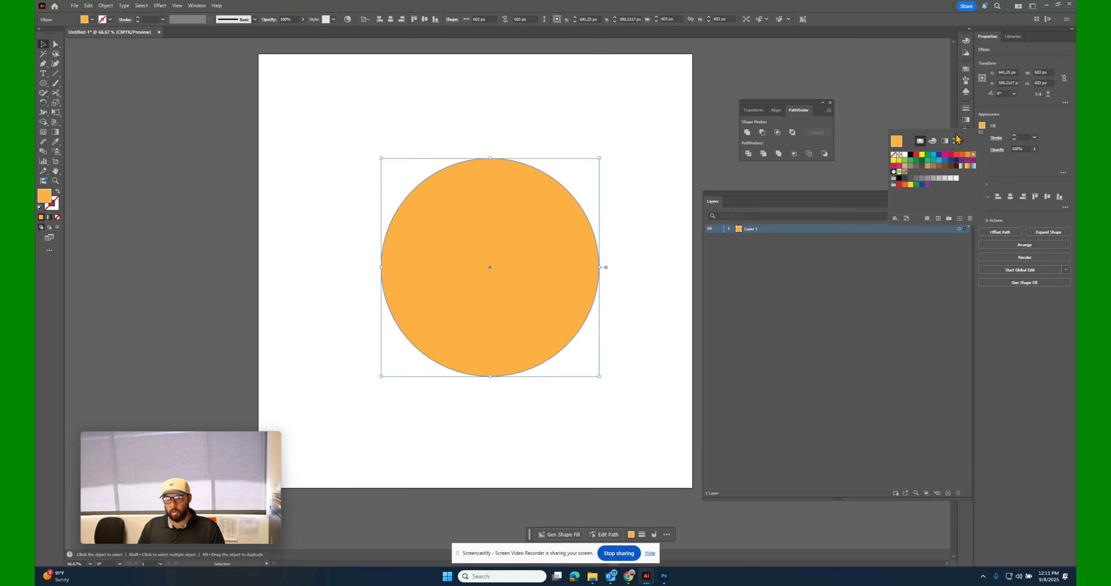
pyautogui.click(905, 155)
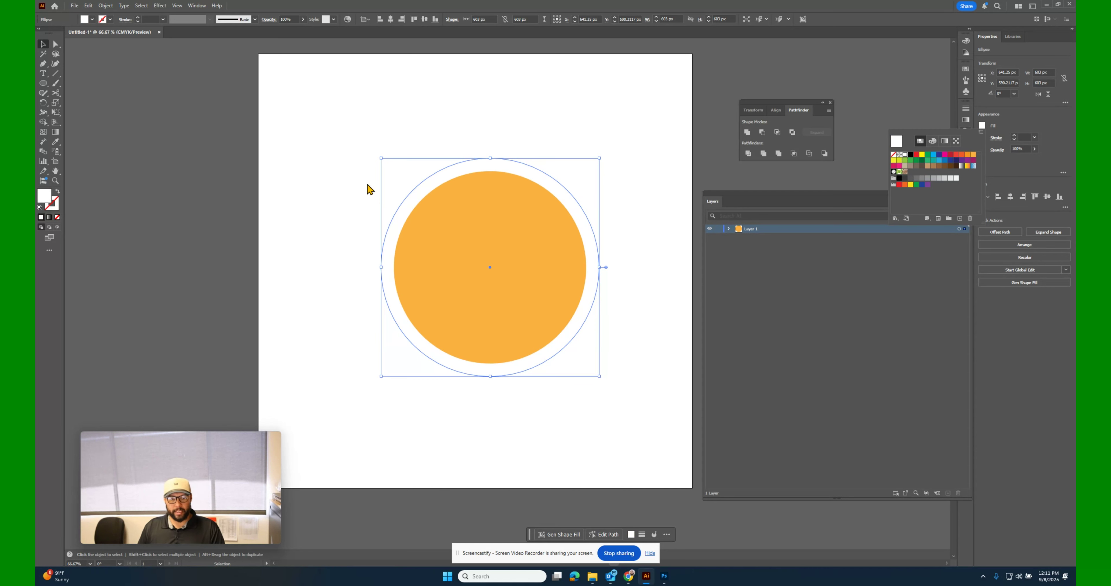
# Select both concentric circles and move them together off the artboard onto the empty canvas to its left.
pyautogui.moveTo(535, 297); pyautogui.dragTo(203, 264)
pyautogui.hotkey('ctrl', 'z')
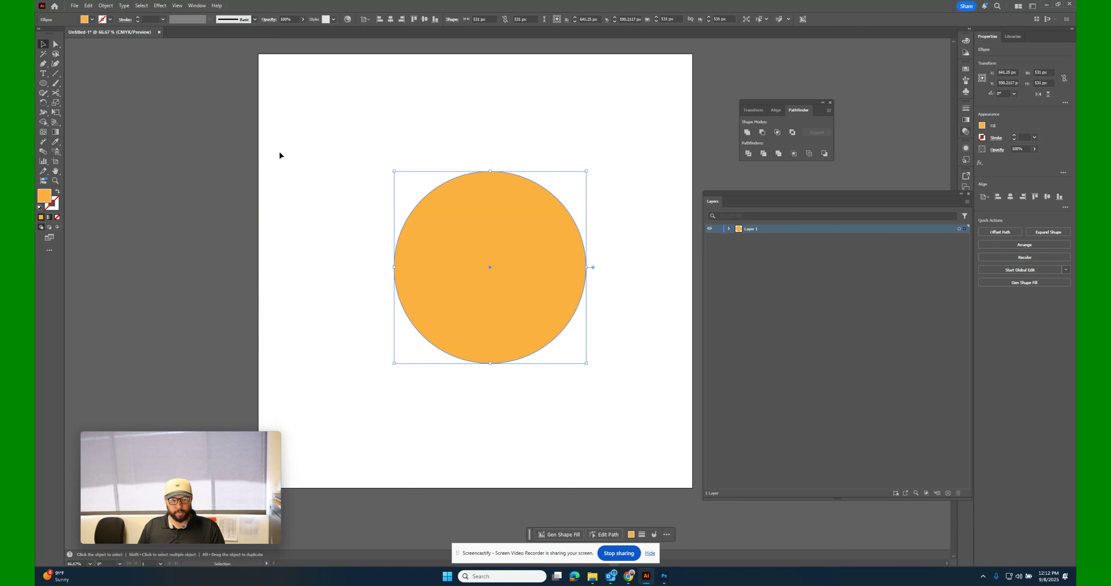
pyautogui.moveTo(295, 141); pyautogui.dragTo(623, 379)
pyautogui.moveTo(523, 318); pyautogui.dragTo(200, 284)
pyautogui.press('space')
pyautogui.moveTo(363, 315); pyautogui.dragTo(601, 292)
pyautogui.moveTo(446, 237); pyautogui.dragTo(349, 230)
pyautogui.press('space')
pyautogui.moveTo(570, 314); pyautogui.dragTo(652, 370)
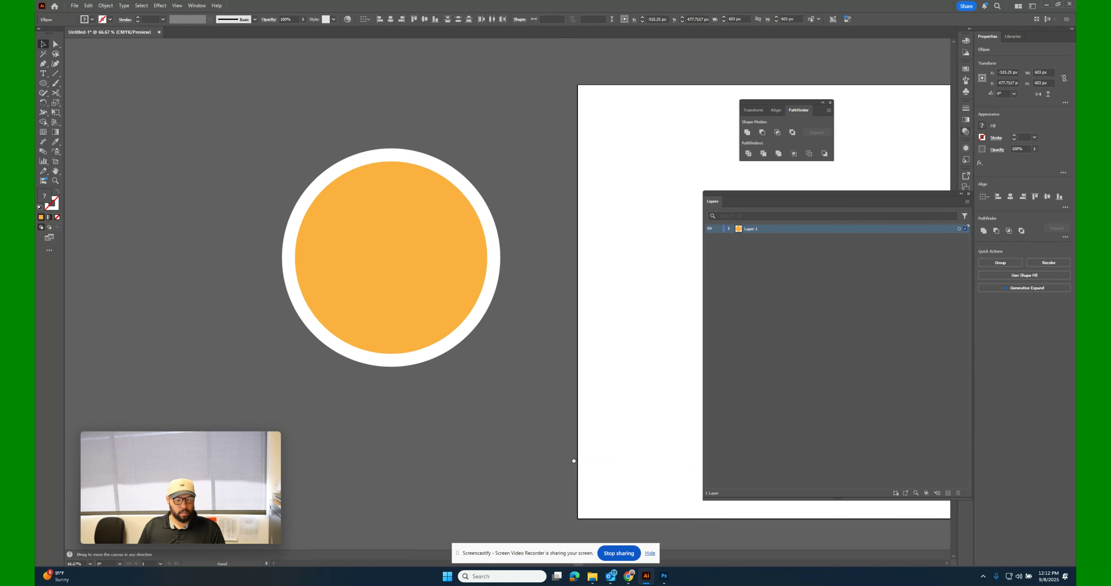
pyautogui.press('space')
pyautogui.moveTo(554, 437); pyautogui.dragTo(625, 450)
pyautogui.moveTo(449, 286); pyautogui.dragTo(428, 254)
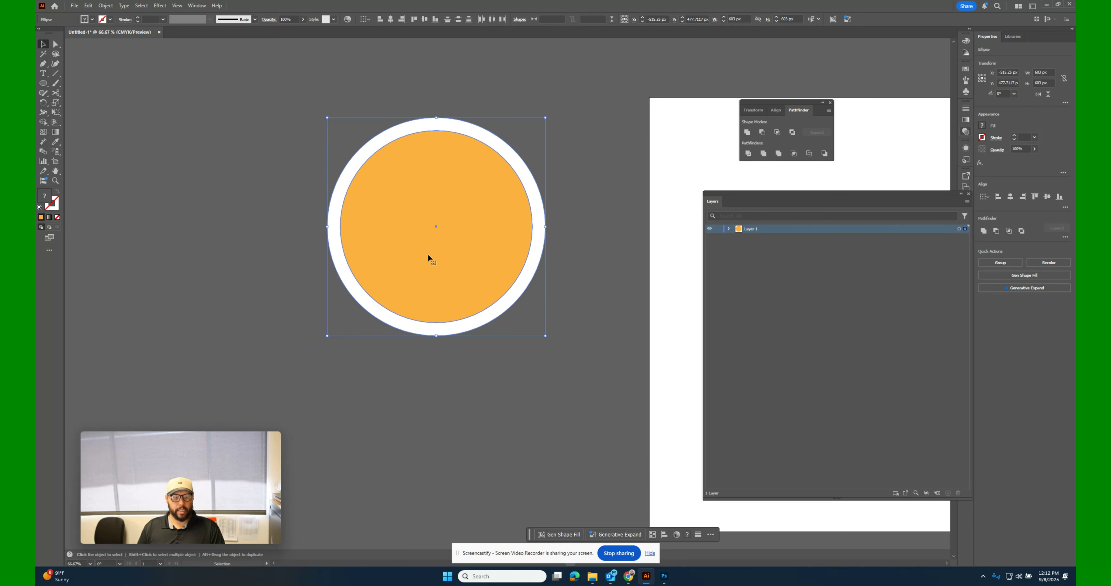
# Draw a white-filled rectangle about 9 by 265.5 px from the orange circle's top edge down to its center.
pyautogui.click(243, 214)
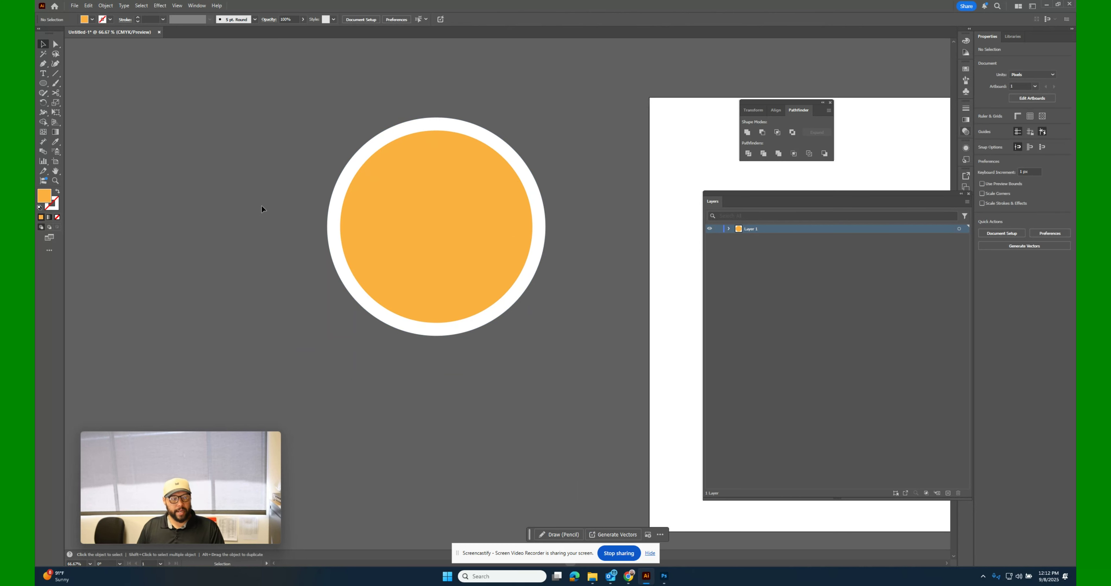
pyautogui.click(43, 83)
pyautogui.click(68, 87)
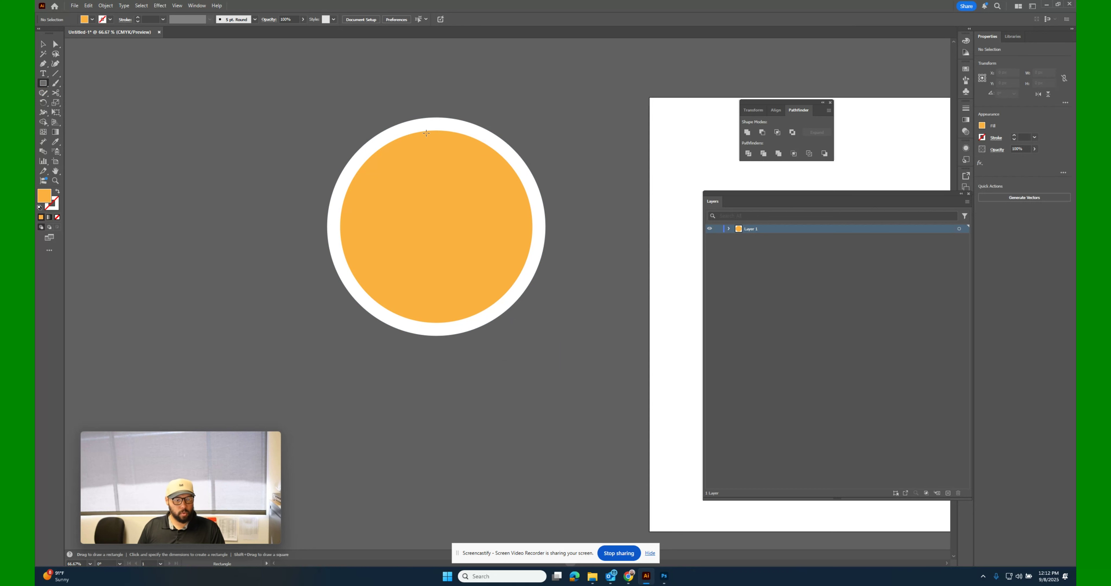
pyautogui.moveTo(436, 131); pyautogui.dragTo(439, 225)
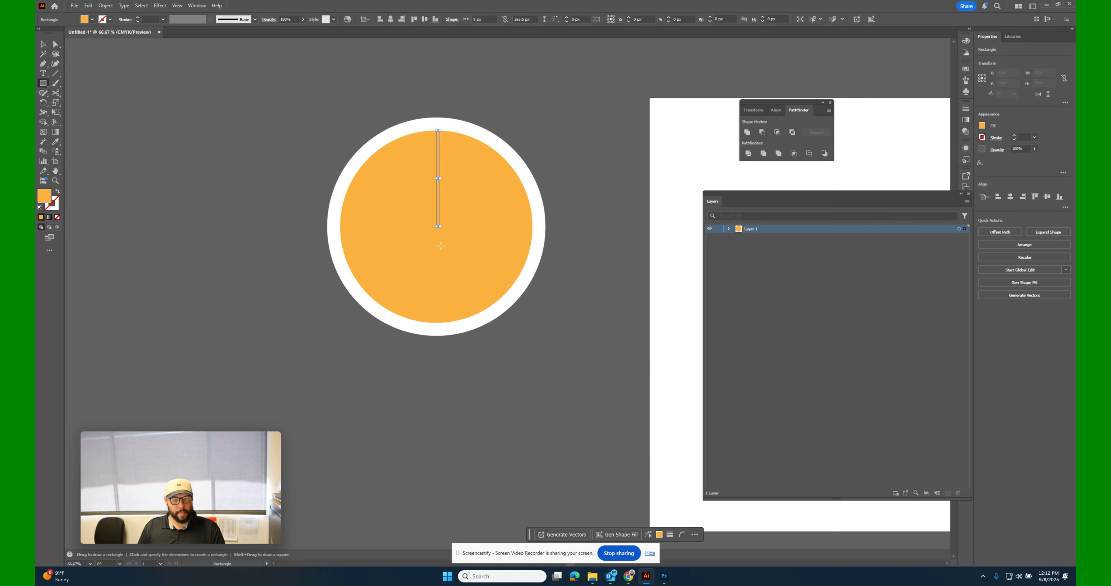
pyautogui.click(983, 126)
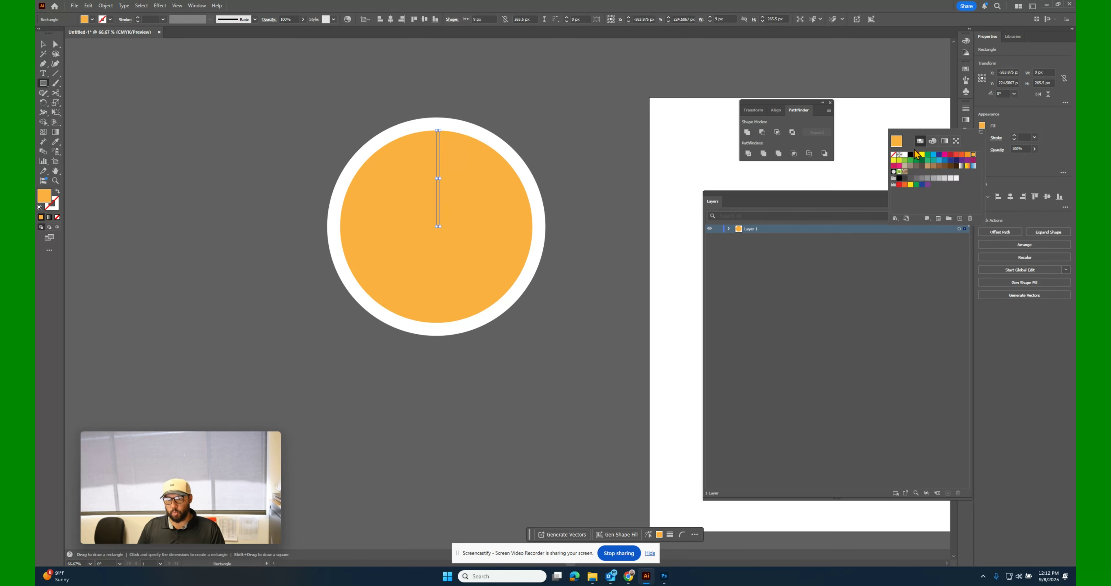
pyautogui.click(905, 154)
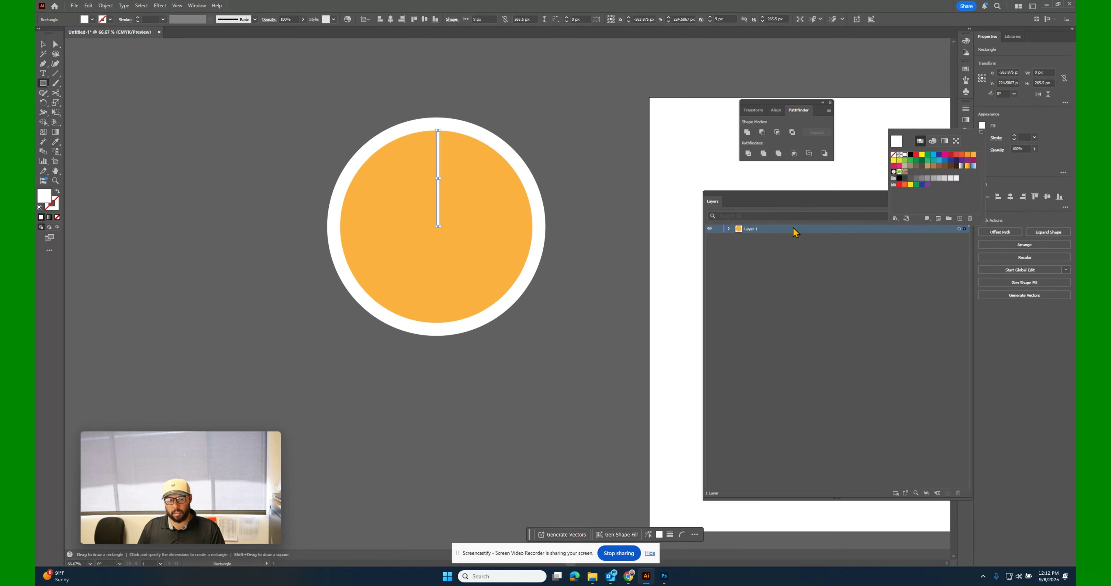
pyautogui.click(438, 195)
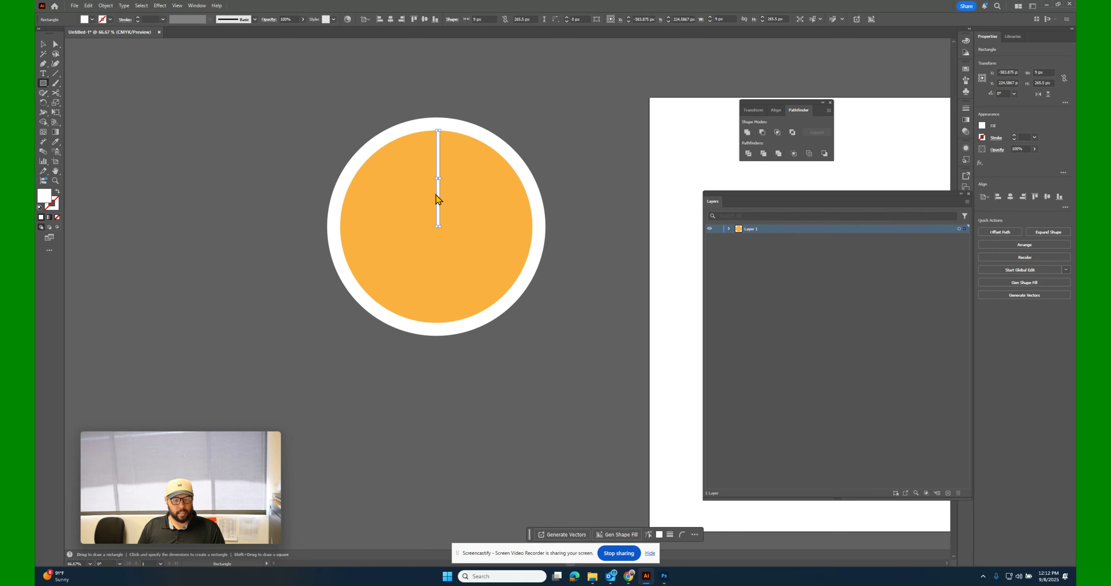
# Shift the thin white rectangle slightly left so it is centered on the circles' vertical centerline.
pyautogui.click(439, 195)
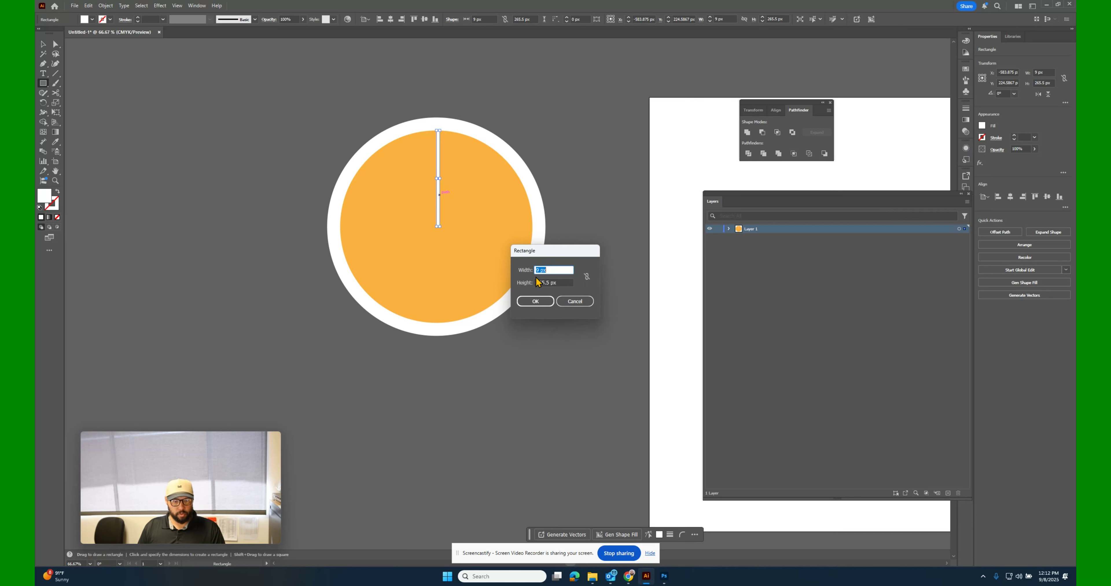
pyautogui.click(575, 303)
pyautogui.press('v')
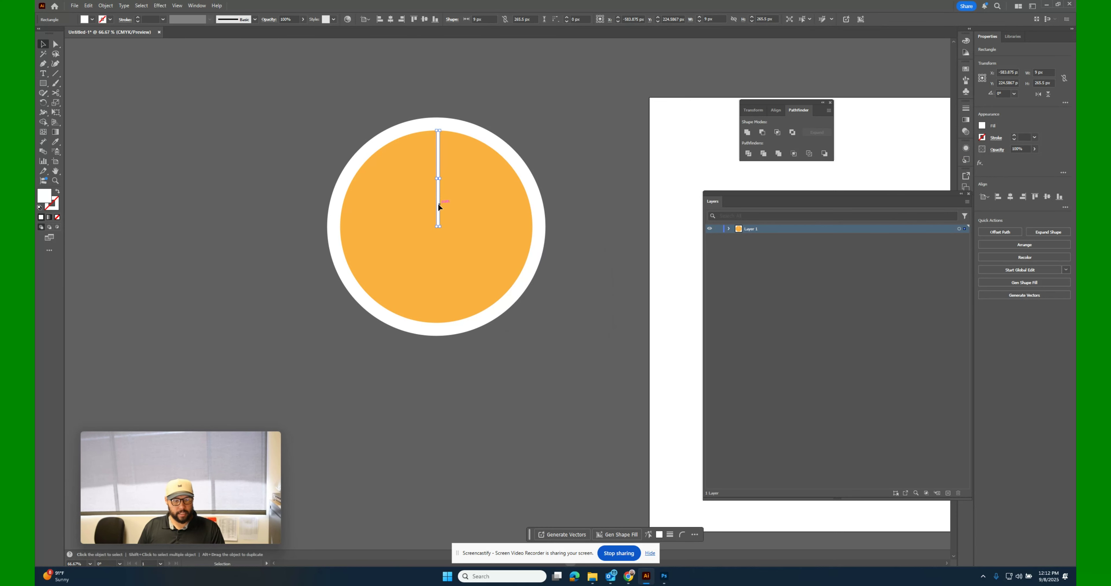
pyautogui.moveTo(438, 204); pyautogui.dragTo(437, 205)
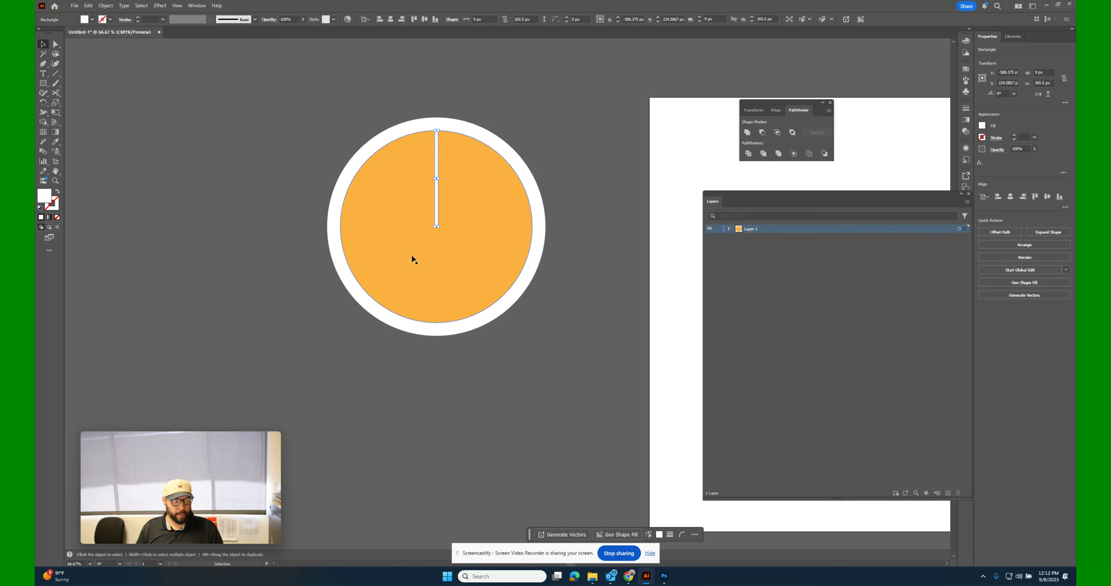
# Create a copy of the white rectangle rotated 36° around its lower end at the circle's center.
pyautogui.click(43, 103)
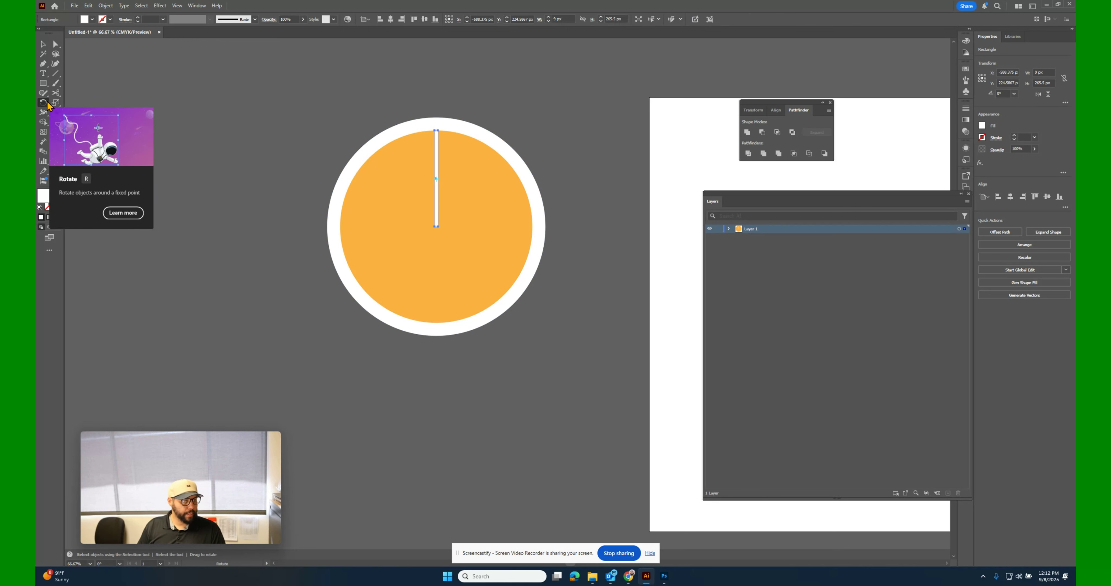
pyautogui.keyDown('alt'); pyautogui.click(437, 226); pyautogui.keyUp('alt')
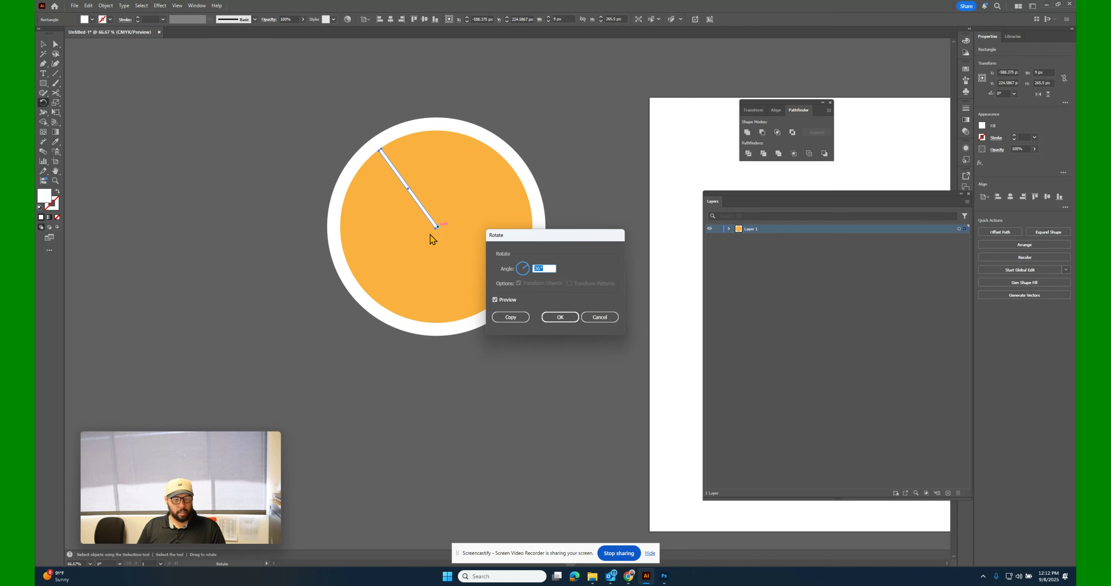
pyautogui.moveTo(533, 239); pyautogui.dragTo(543, 175)
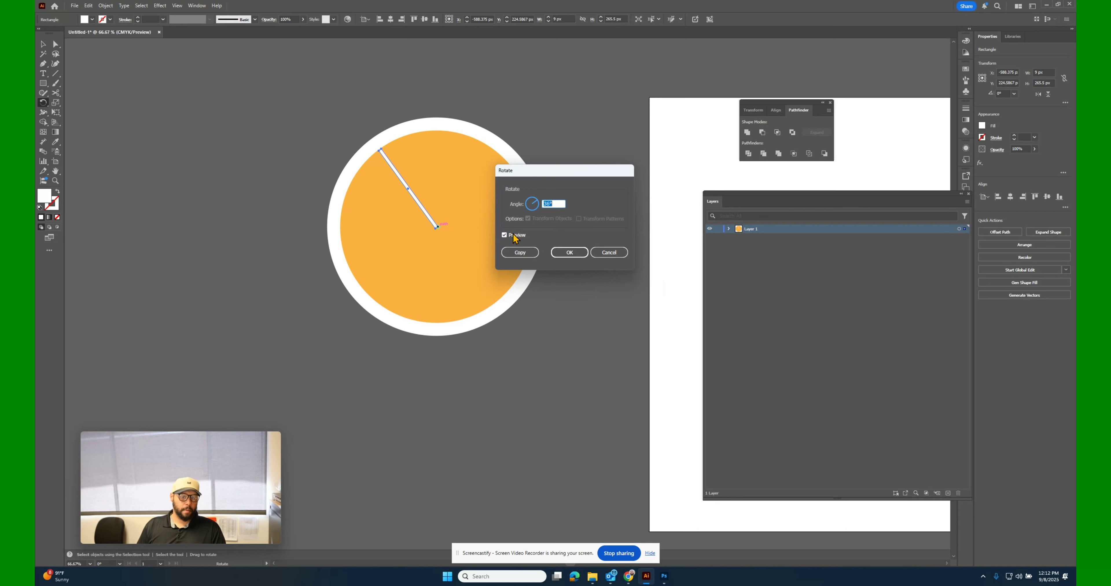
pyautogui.click(520, 252)
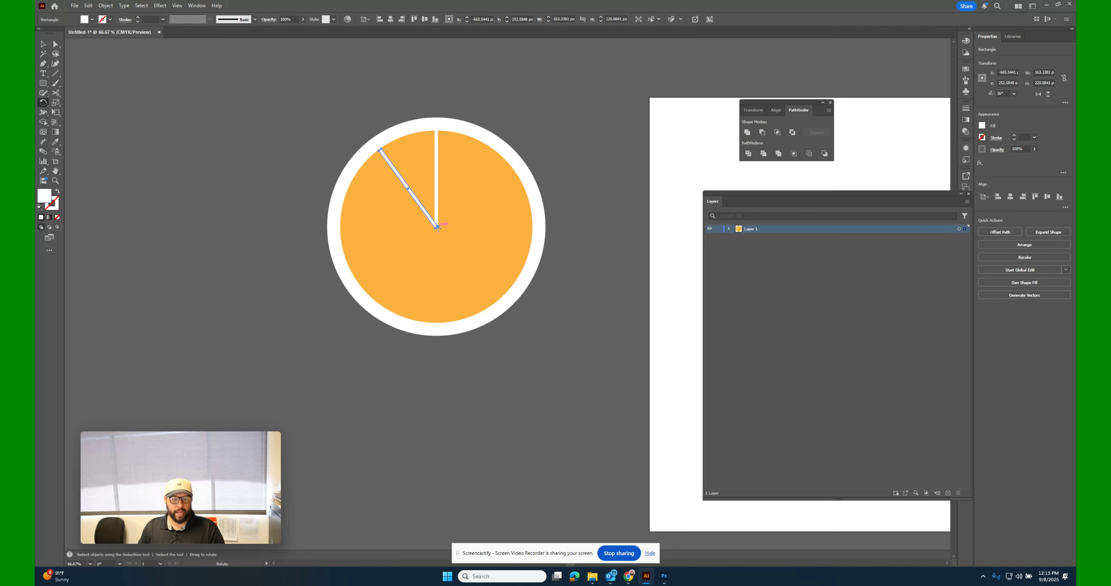
# Repeat the 36° rotated copy of the white bar until bars divide the whole orange circle into ten segments.
pyautogui.press('ctrl')
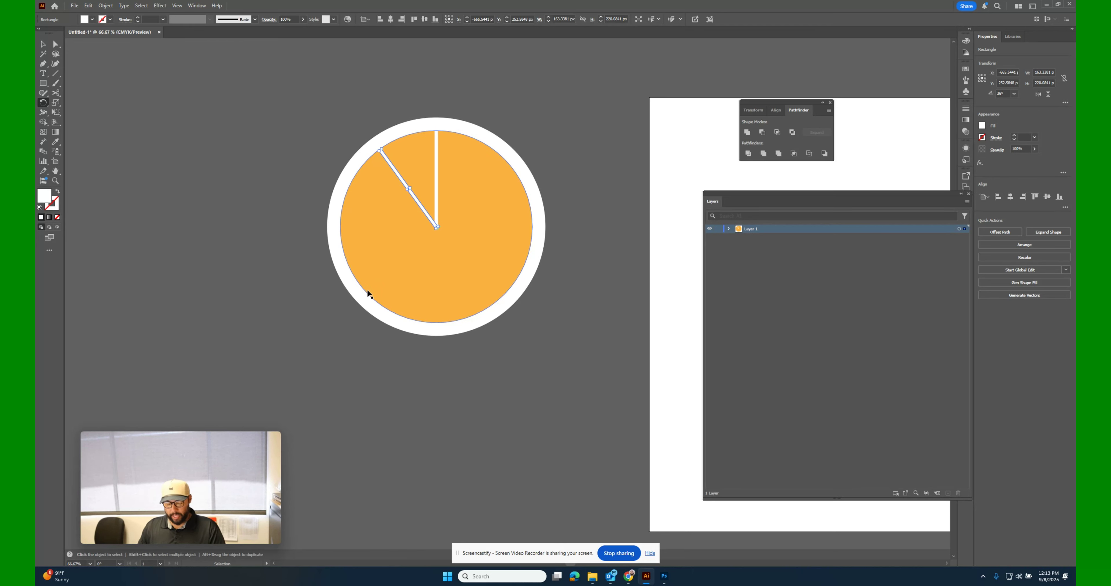
pyautogui.hotkey('ctrl', 'd')
pyautogui.hotkey('ctrl', 'd')
pyautogui.hotkey('ctrl', 'd')
pyautogui.hotkey('ctrl', 'd')
pyautogui.hotkey('ctrl', 'd')
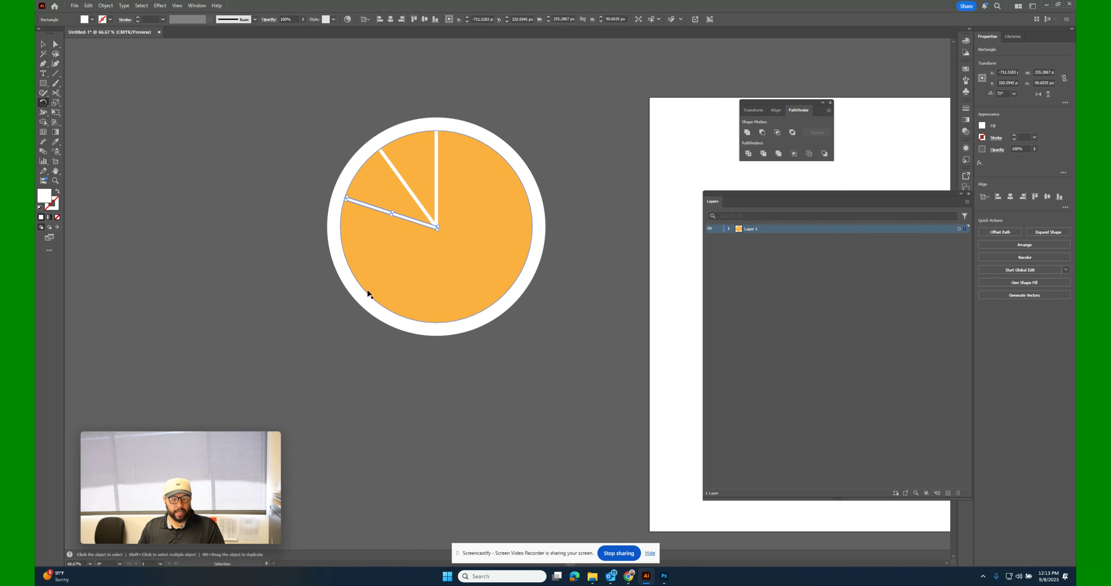
pyautogui.hotkey('ctrl', 'd')
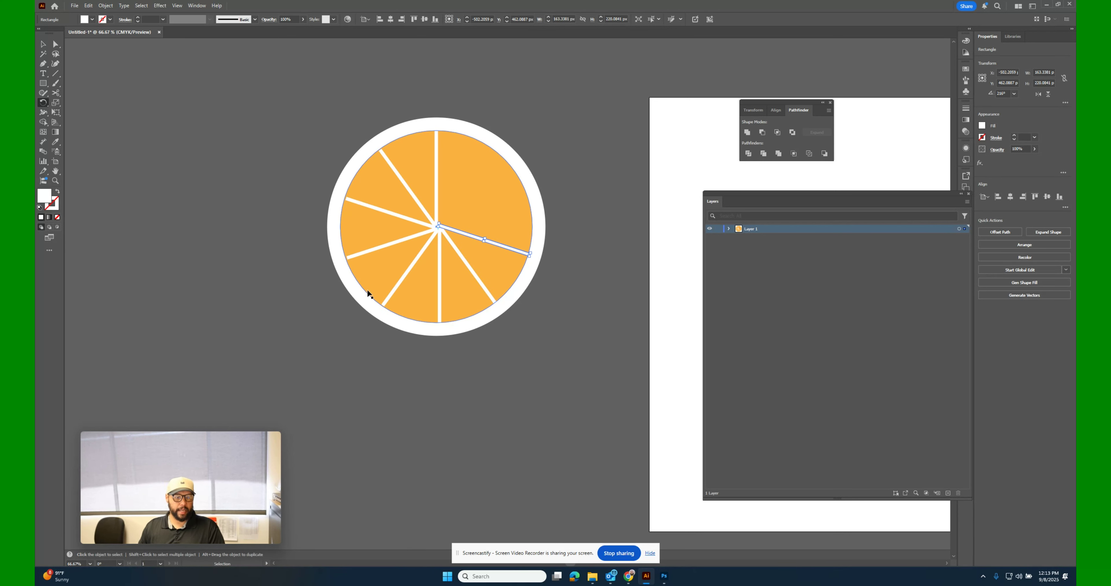
pyautogui.hotkey('ctrl', 'd')
pyautogui.hotkey('ctrl', 'd')
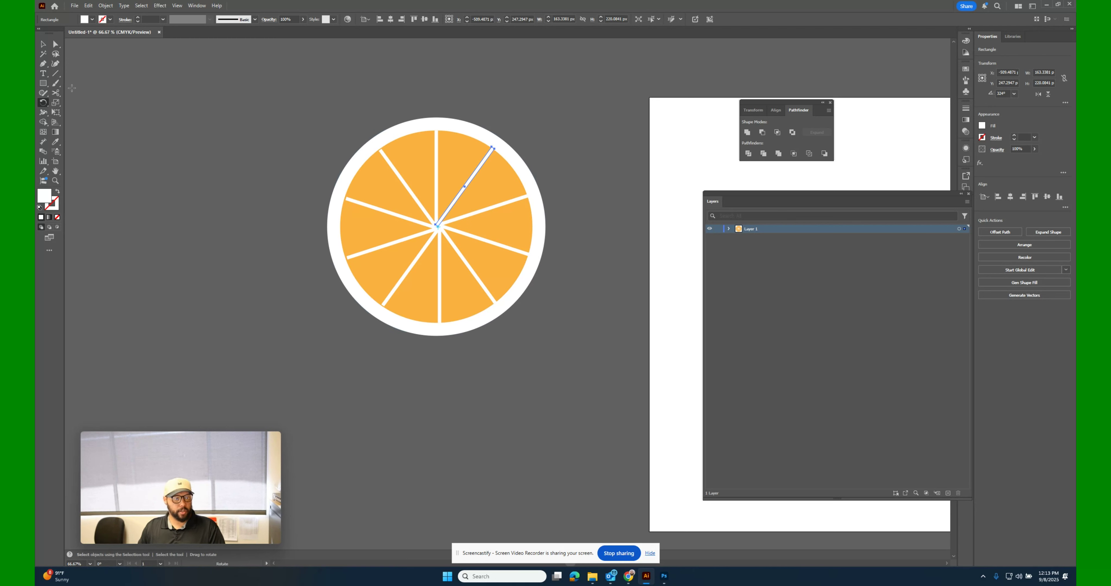
# Select the whole citrus slice and compress it horizontally from its left side into an upright ellipse.
pyautogui.click(43, 46)
pyautogui.click(483, 455)
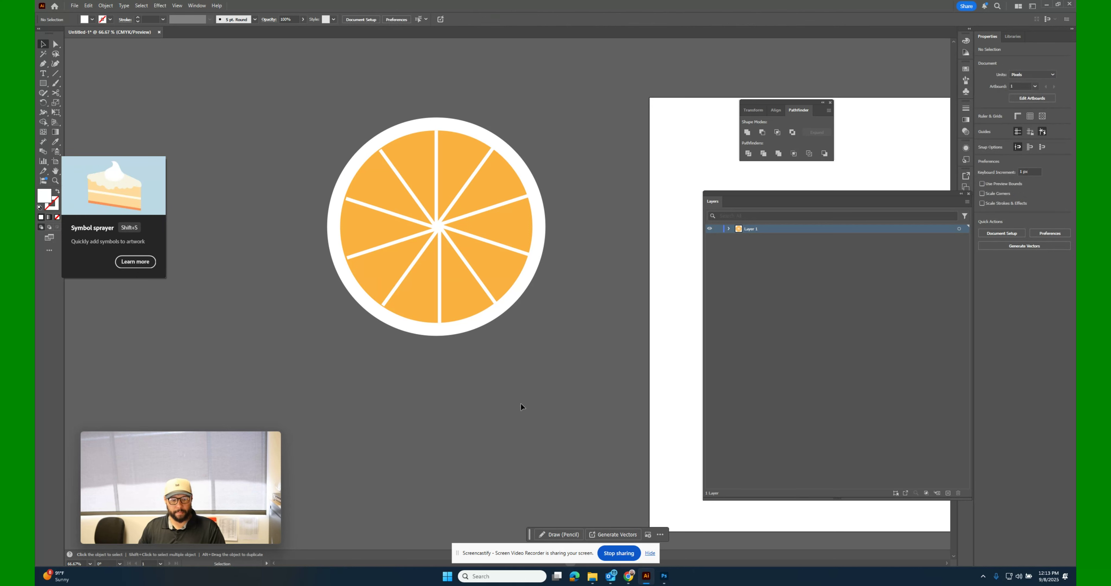
pyautogui.moveTo(276, 76); pyautogui.dragTo(394, 171)
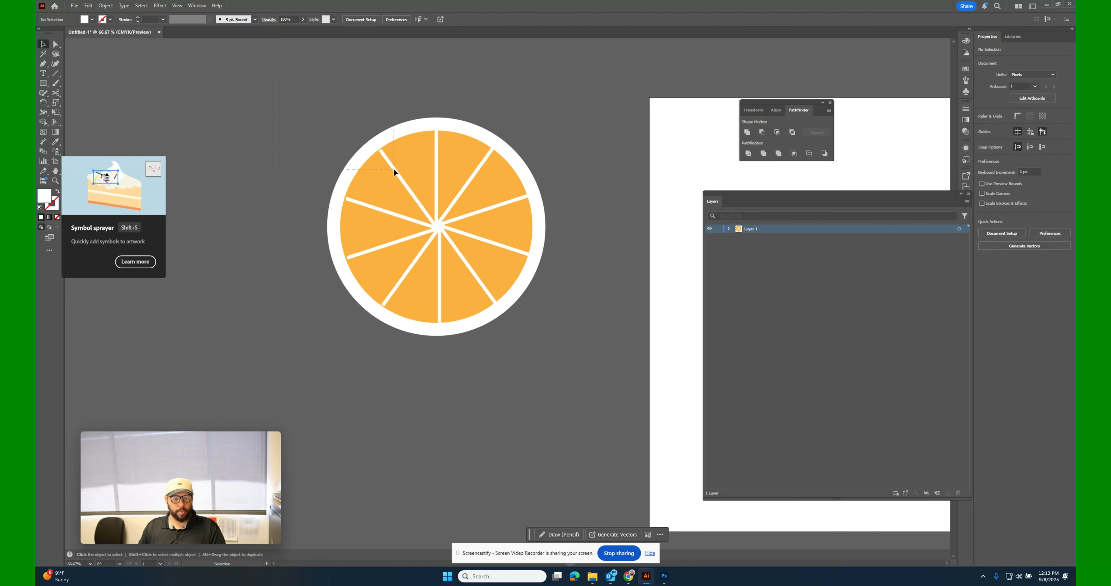
pyautogui.moveTo(582, 353); pyautogui.dragTo(600, 377)
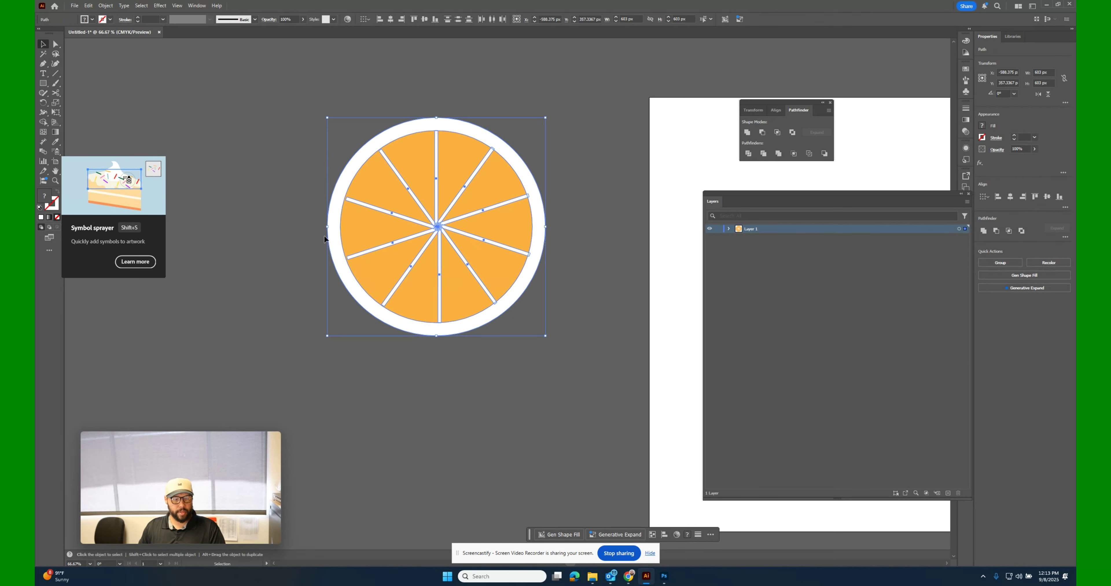
pyautogui.moveTo(329, 229); pyautogui.dragTo(418, 227)
pyautogui.click(302, 287)
# Draw a white circle about 583 px in diameter on the empty canvas left of the citrus slice.
pyautogui.click(43, 83)
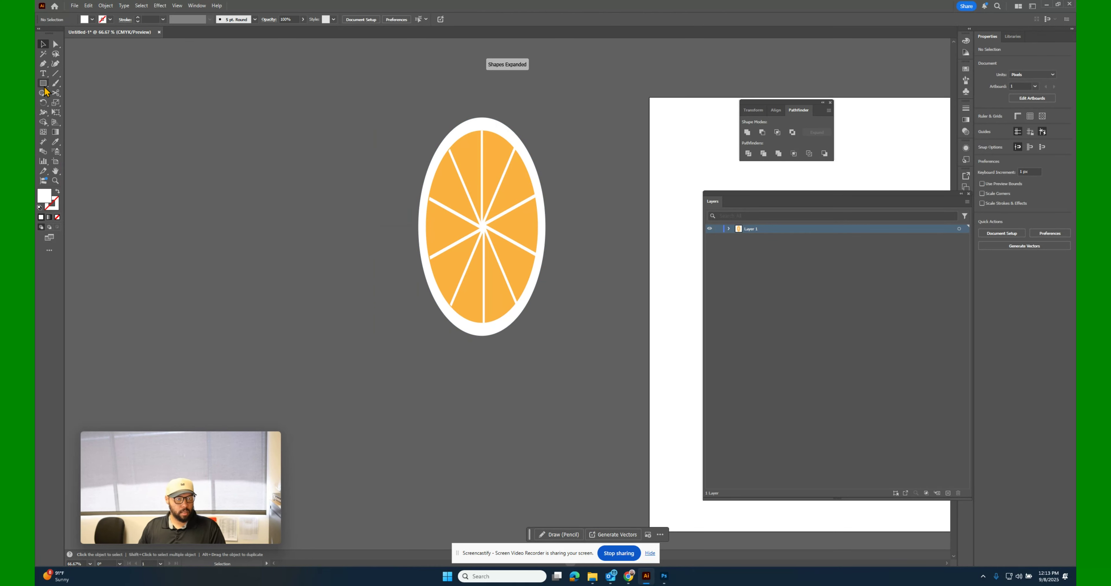
pyautogui.moveTo(45, 86); pyautogui.dragTo(80, 103)
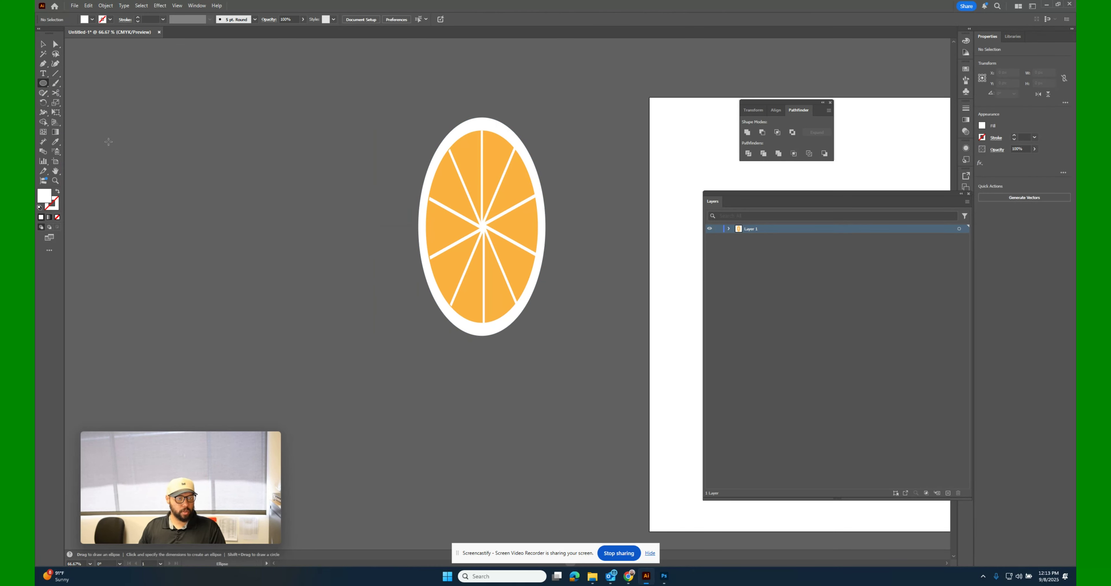
pyautogui.moveTo(127, 158); pyautogui.dragTo(337, 369)
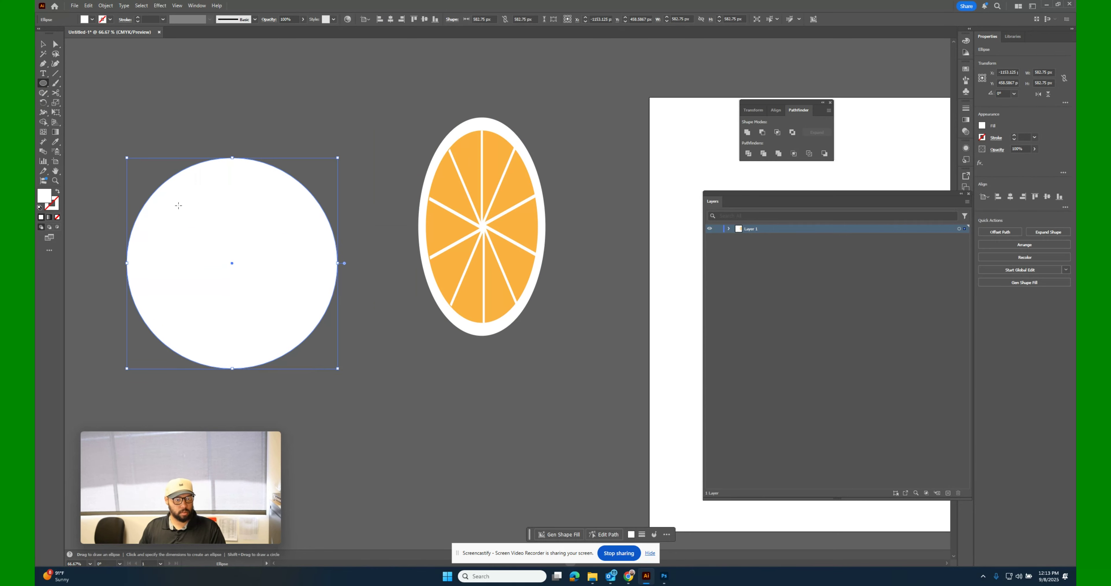
# Draw a rectangle about 364.5 by 841.5 px covering the white circle's right half, starting at its vertical centerline.
pyautogui.moveTo(43, 73)
pyautogui.mouseDown()
pyautogui.moveTo(42, 83)
pyautogui.moveTo(62, 84)
pyautogui.mouseUp()
pyautogui.press('m')
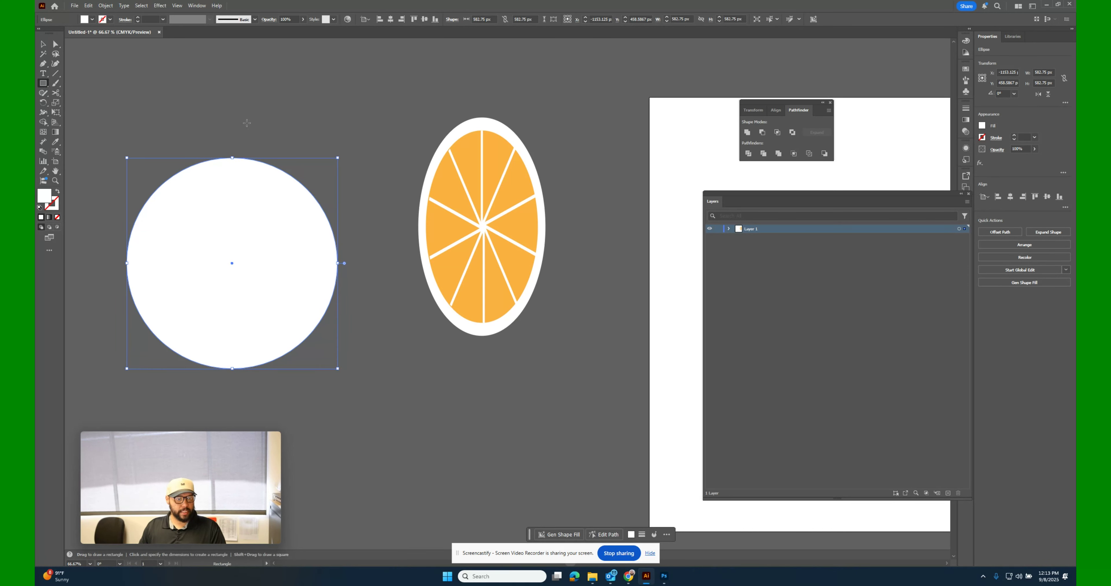
pyautogui.moveTo(232, 113)
pyautogui.mouseDown()
pyautogui.moveTo(355, 357)
pyautogui.moveTo(364, 418)
pyautogui.mouseUp()
# Subtract the rectangle from the white circle with Minus Front, leaving the left half-circle.
pyautogui.click(43, 44)
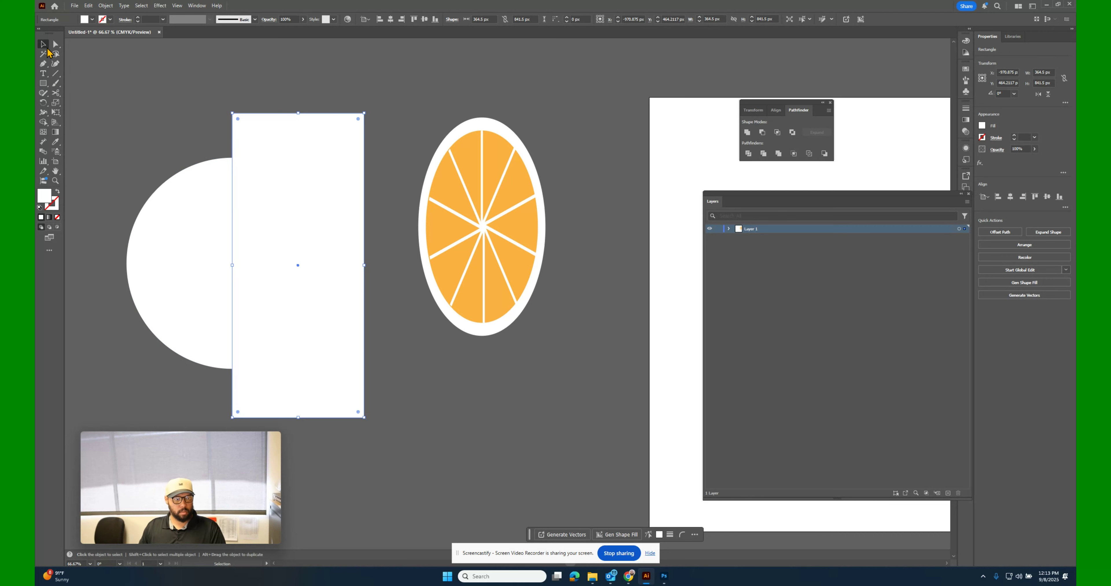
pyautogui.moveTo(95, 90); pyautogui.dragTo(335, 396)
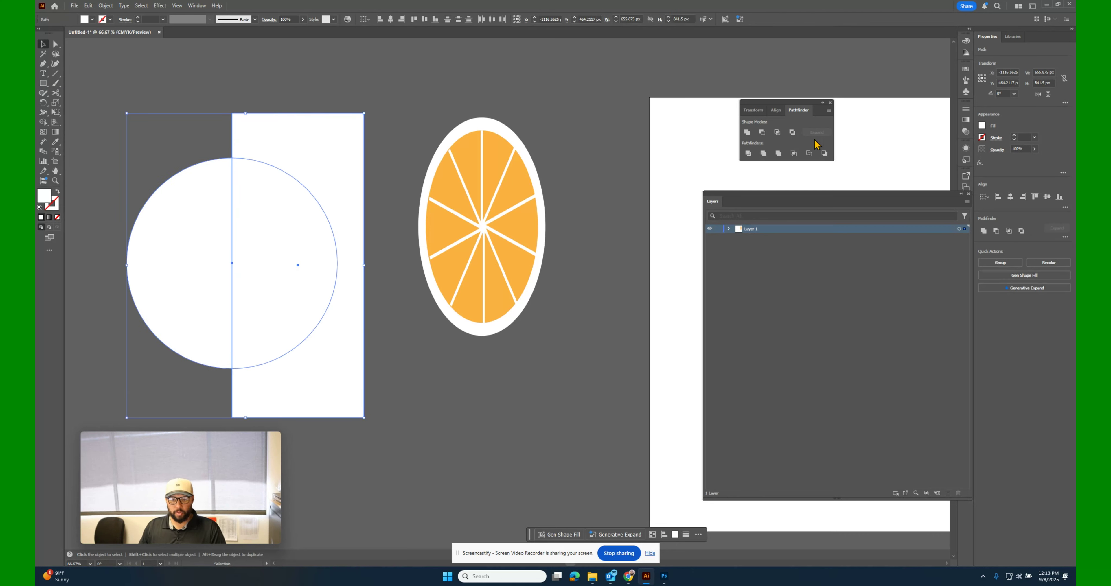
pyautogui.click(763, 134)
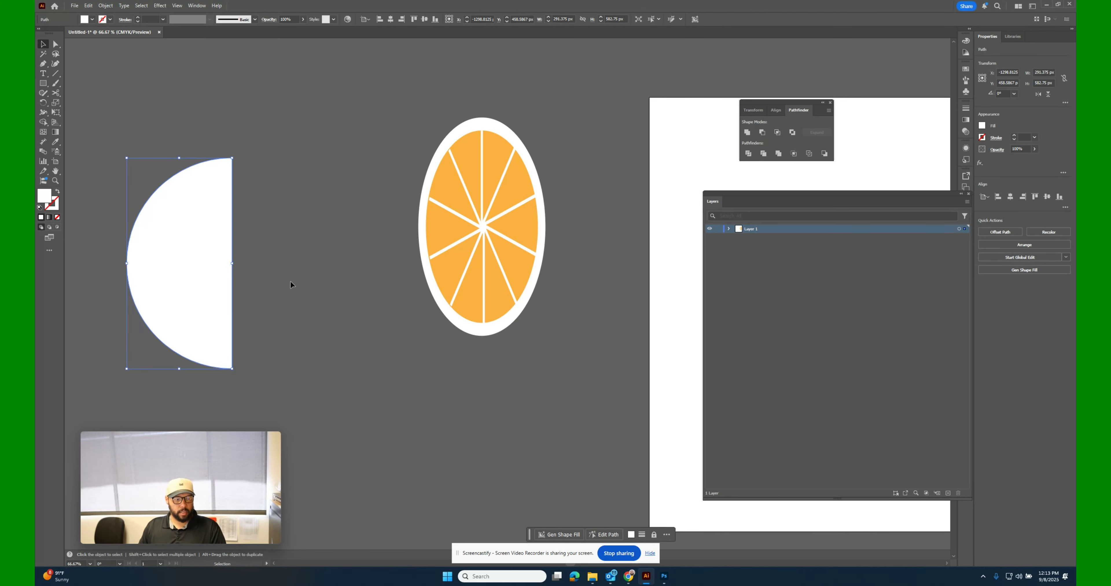
# Move the half-circle over the left part of the citrus slice and fill it with the slice's light orange.
pyautogui.moveTo(195, 245); pyautogui.dragTo(400, 211)
pyautogui.moveTo(439, 209); pyautogui.dragTo(418, 206)
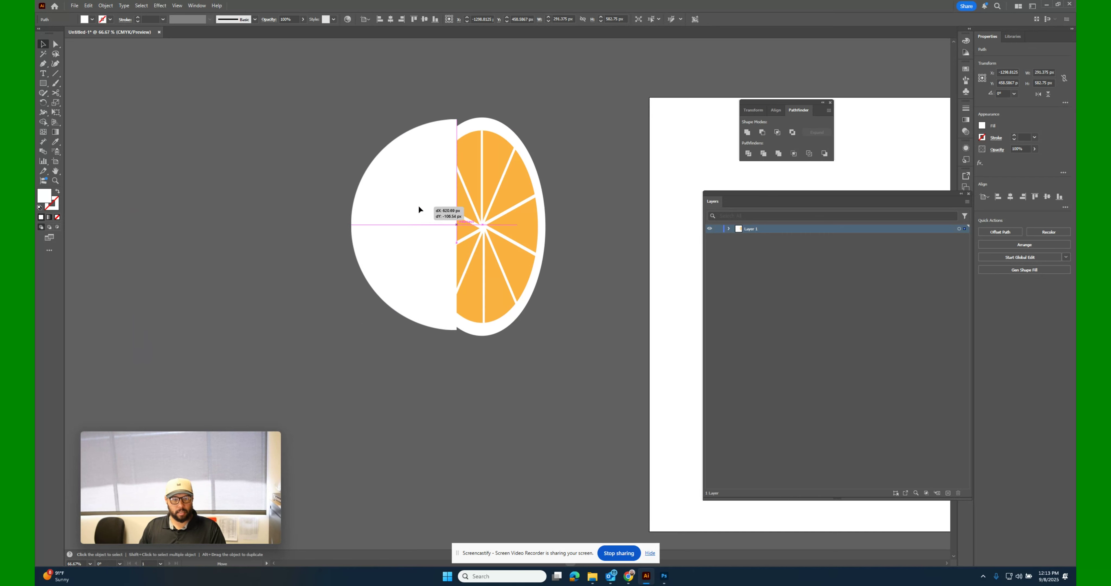
pyautogui.click(92, 19)
pyautogui.click(120, 52)
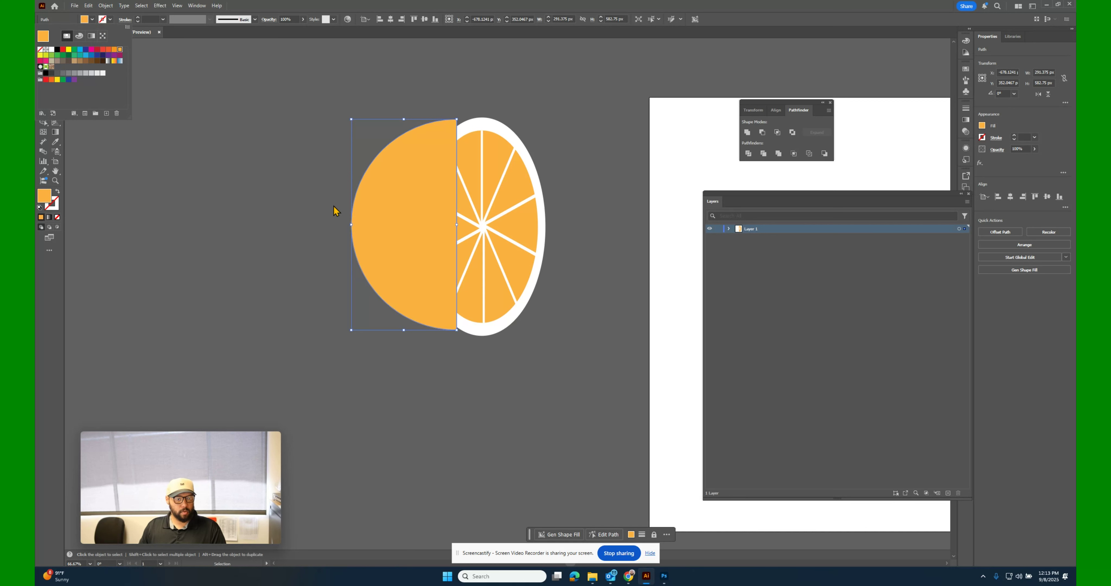
# Send the orange half-circle to the back and align it behind the slice as the fruit's rounded peel.
pyautogui.moveTo(393, 219)
pyautogui.mouseDown()
pyautogui.moveTo(390, 230)
pyautogui.moveTo(402, 221)
pyautogui.mouseUp()
pyautogui.rightClick(402, 221)
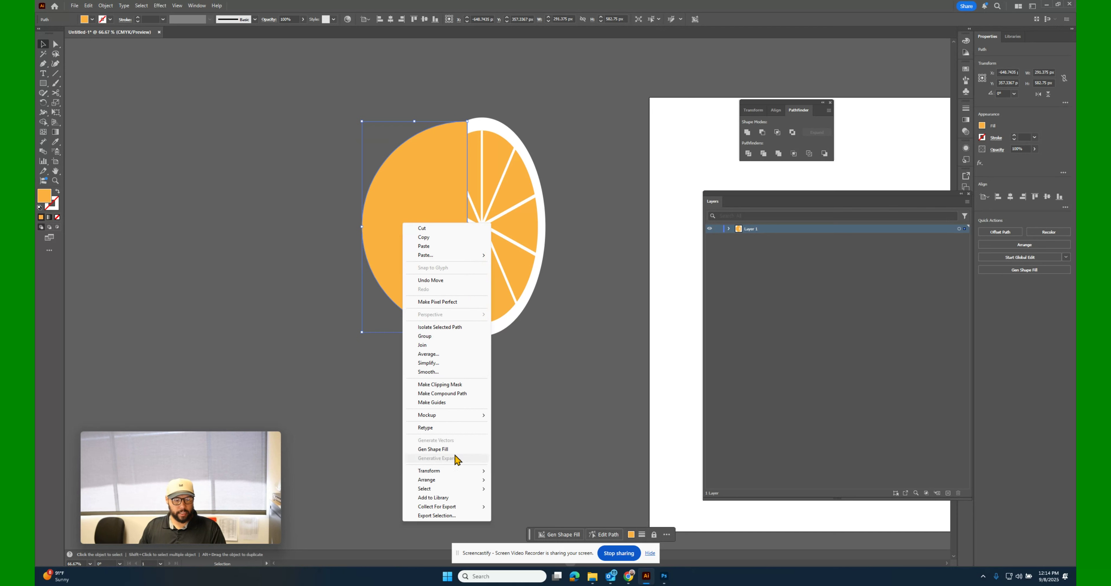
pyautogui.moveTo(451, 481)
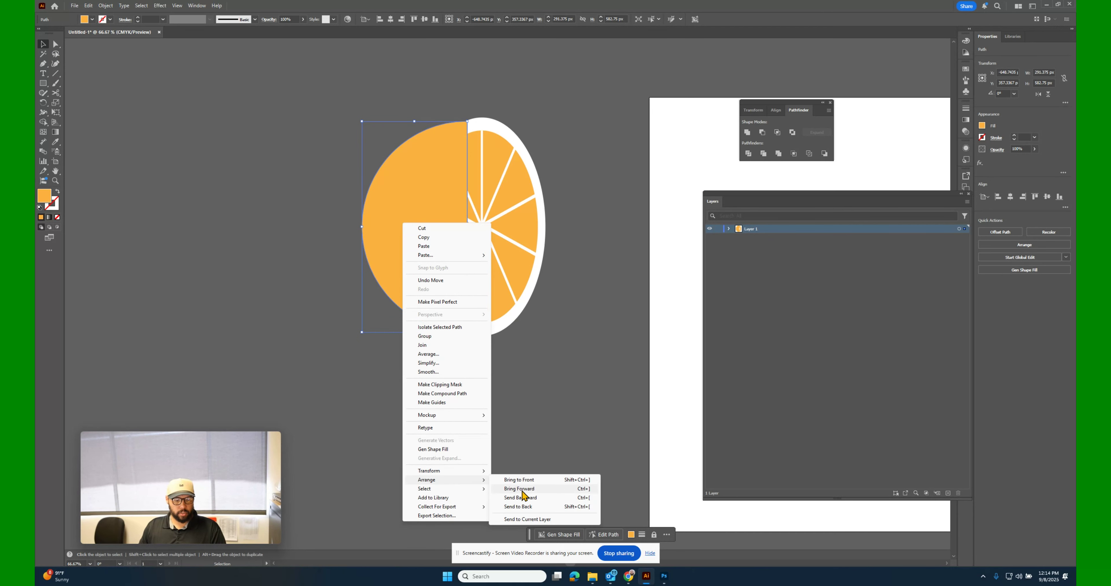
pyautogui.click(531, 507)
pyautogui.moveTo(389, 211); pyautogui.dragTo(397, 215)
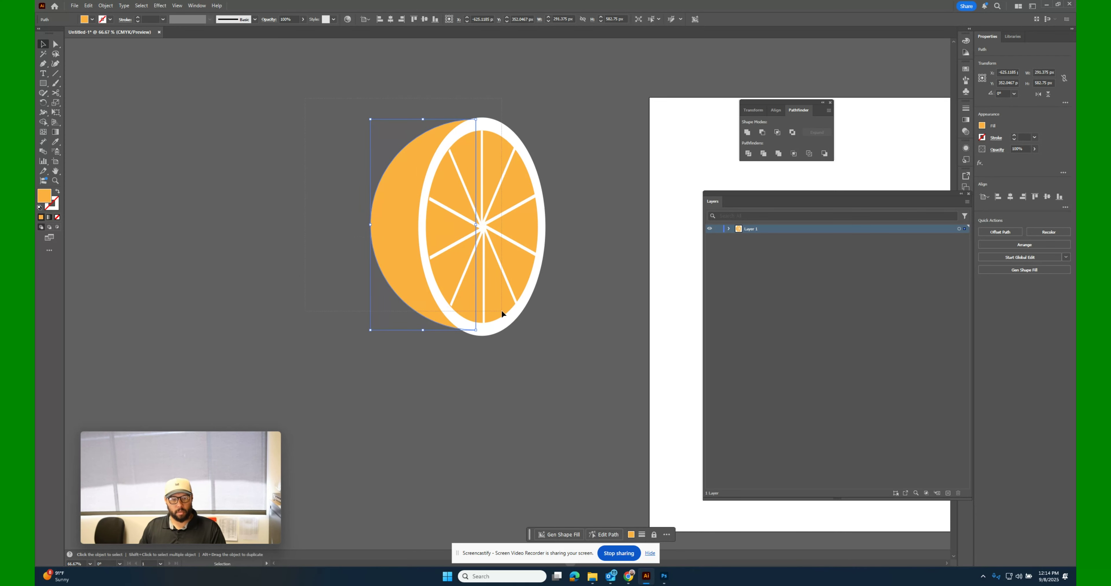
# Stretch the orange half-circle slightly to the left to make the peel deeper.
pyautogui.click(318, 201)
pyautogui.click(378, 225)
pyautogui.moveTo(372, 224); pyautogui.dragTo(362, 225)
# Select the entire orange artwork and rotate it about 10° counterclockwise.
pyautogui.hotkey('ctrl', 'a')
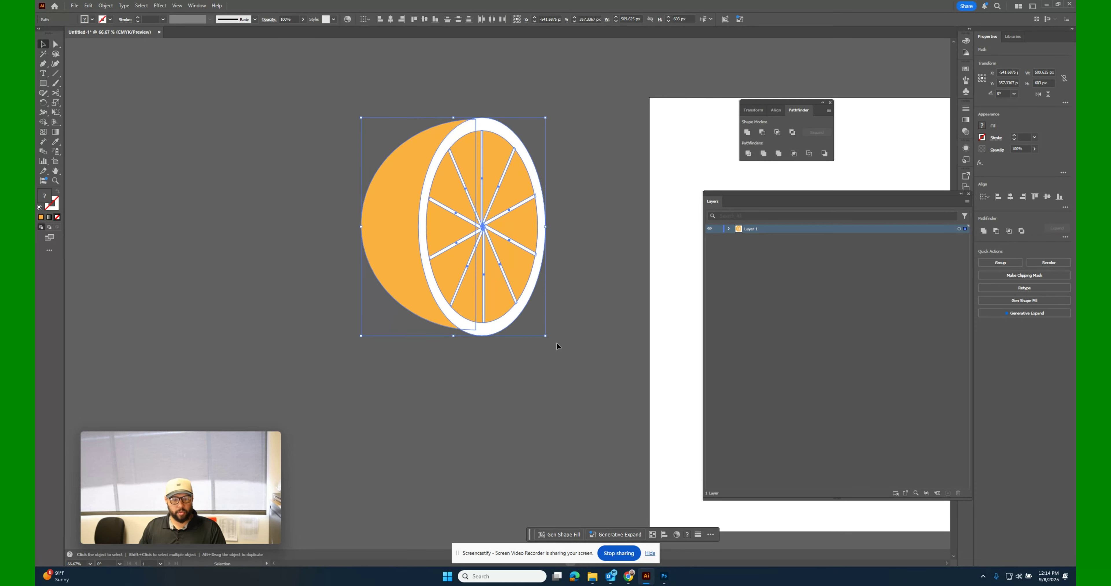
pyautogui.moveTo(549, 340); pyautogui.dragTo(588, 323)
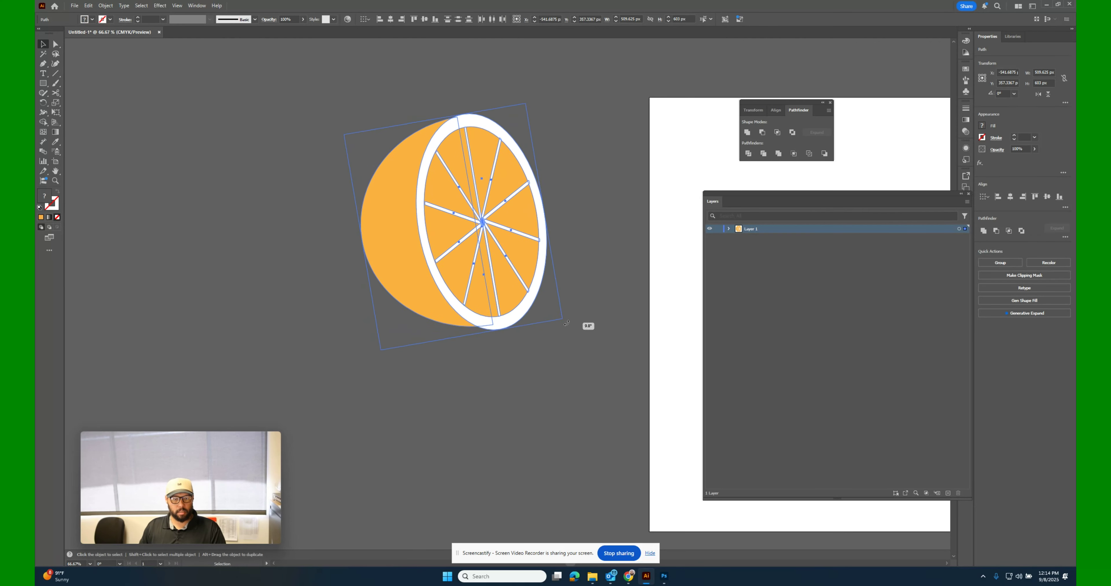
pyautogui.click(496, 417)
# Duplicate the orange peel half-circle and offset the copy slightly upward.
pyautogui.click(389, 249)
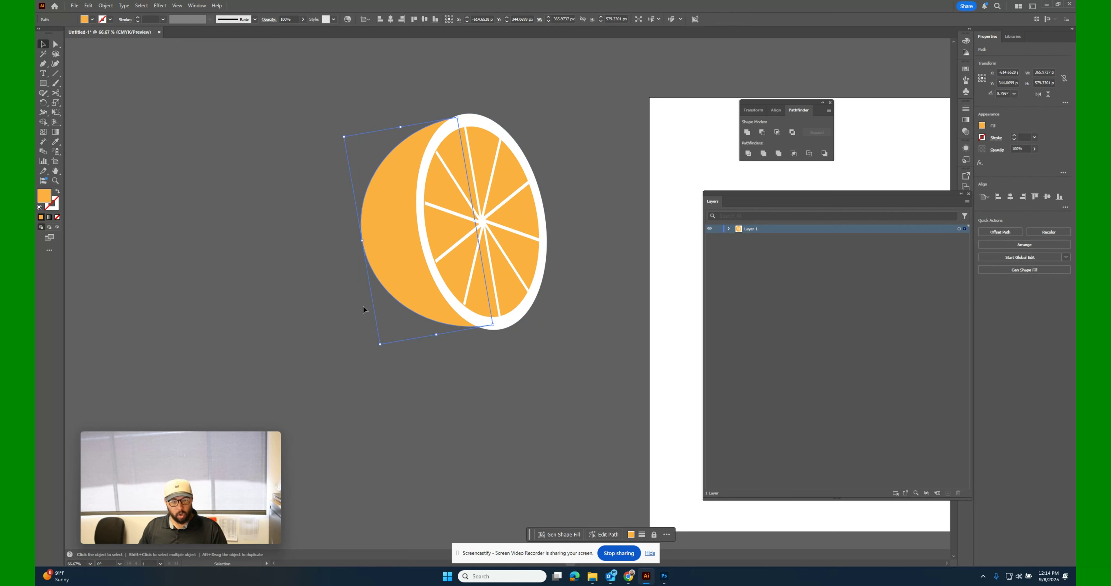
pyautogui.click(303, 330)
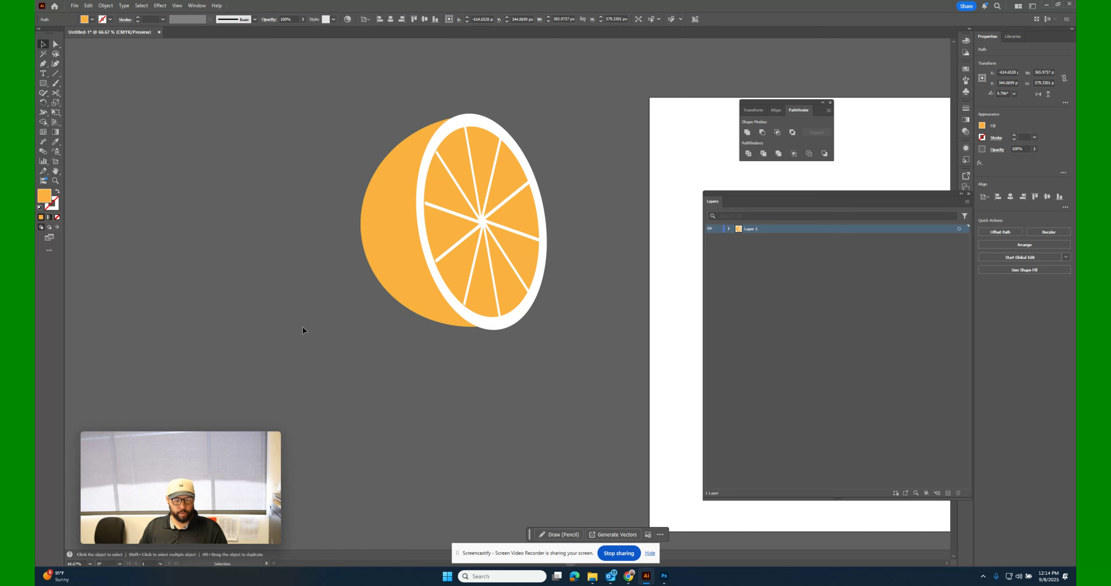
pyautogui.click(389, 235)
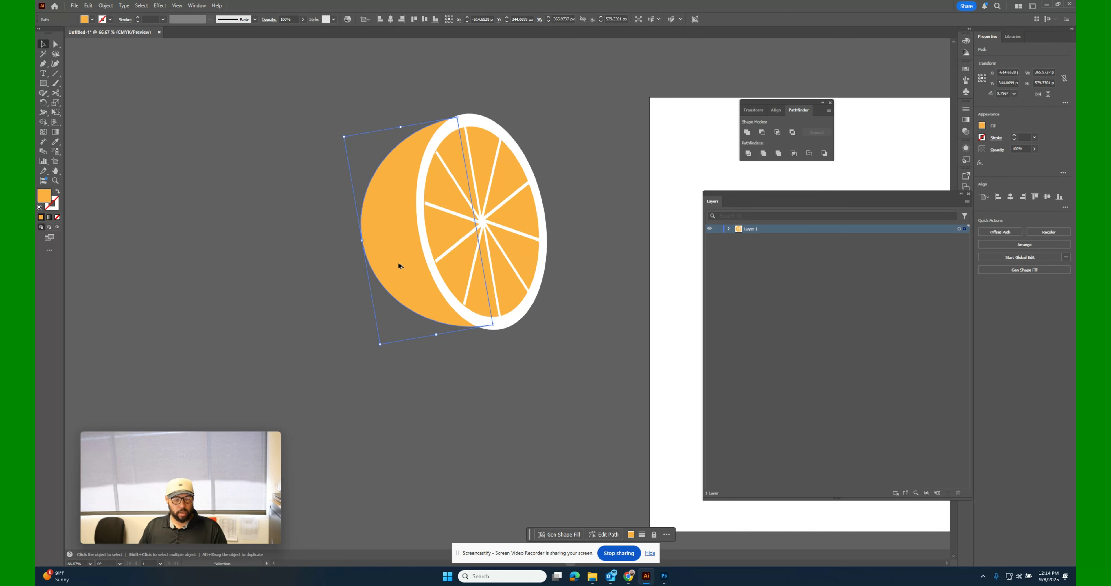
pyautogui.moveTo(399, 266); pyautogui.dragTo(402, 245)
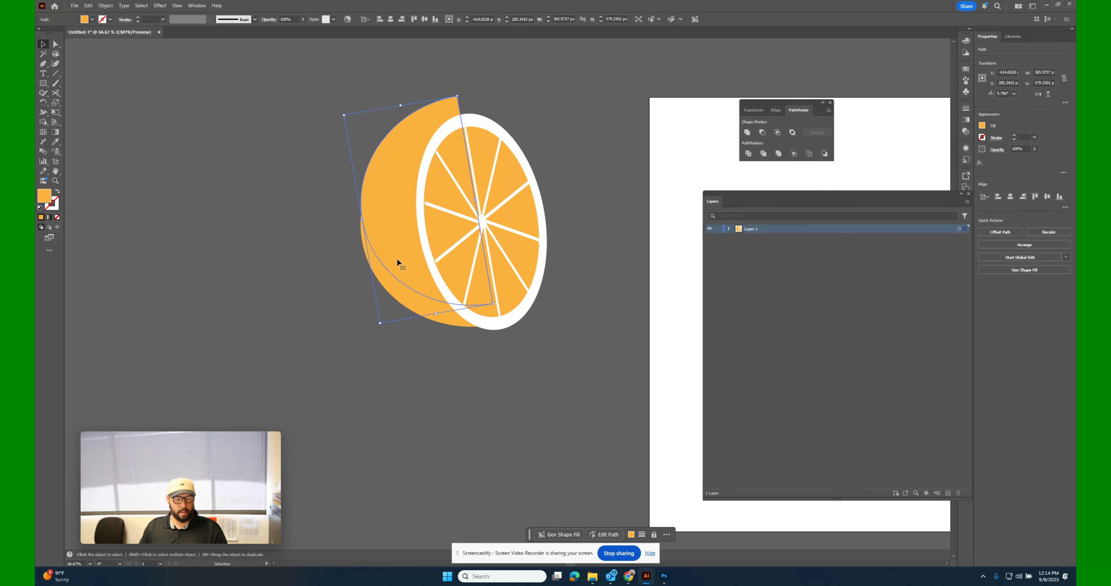
# Fill the original lower peel half-circle with a darker orange to form a shadow.
pyautogui.hotkey('ctrl', 'z')
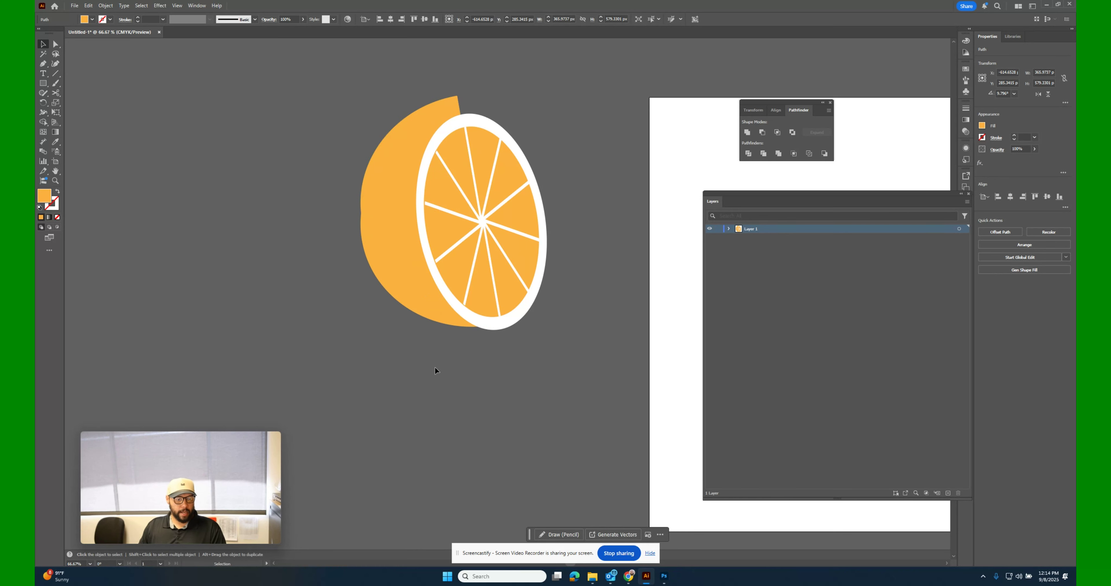
pyautogui.click(92, 19)
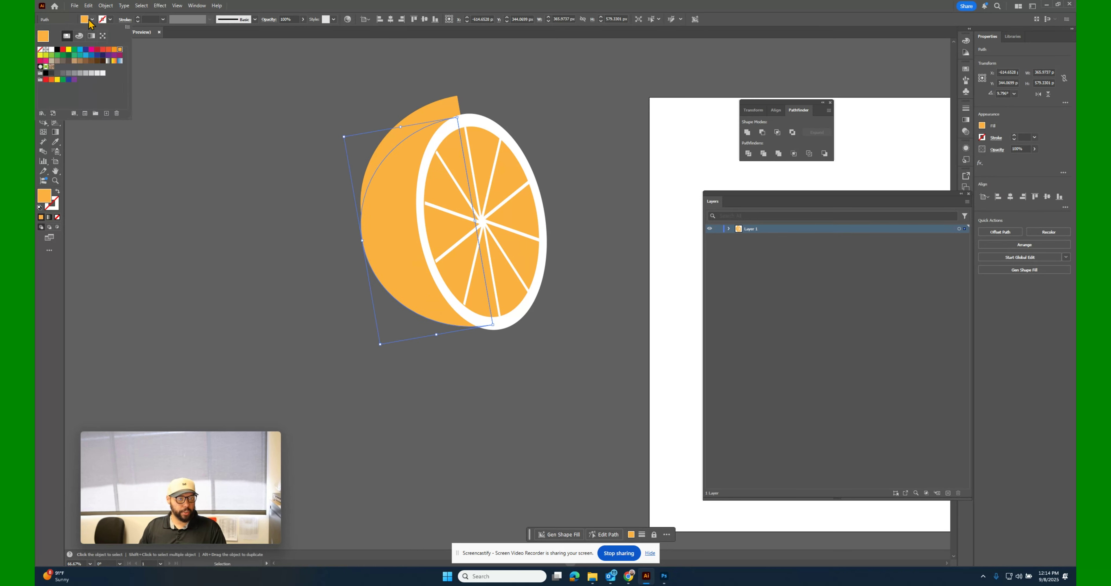
pyautogui.click(113, 50)
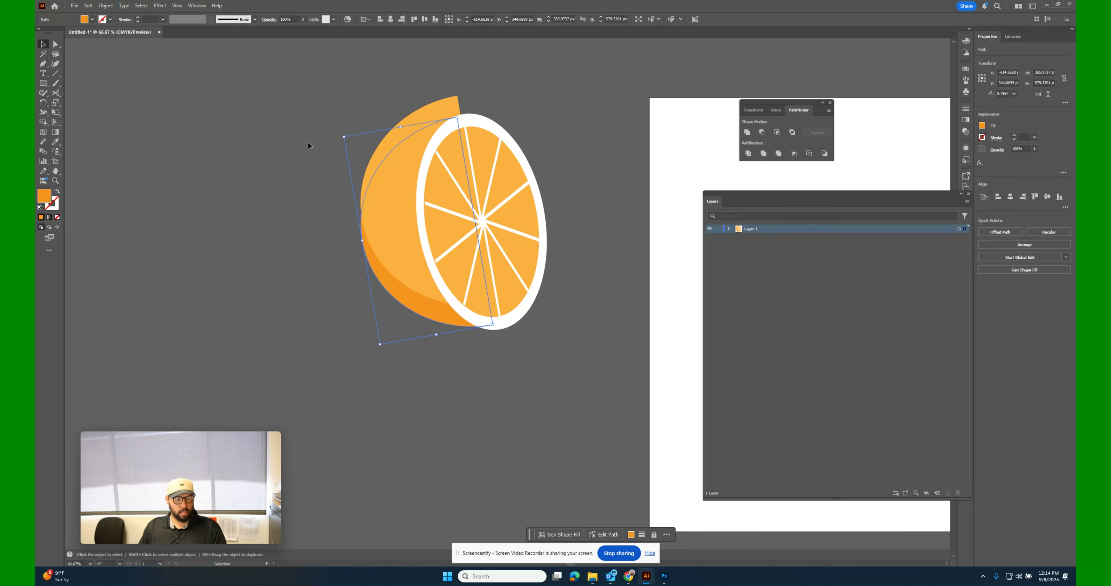
# Select both peel shapes and remove the copy's part protruding above the original with the Shape Builder.
pyautogui.keyDown('shift'); pyautogui.click(389, 212); pyautogui.keyUp('shift')
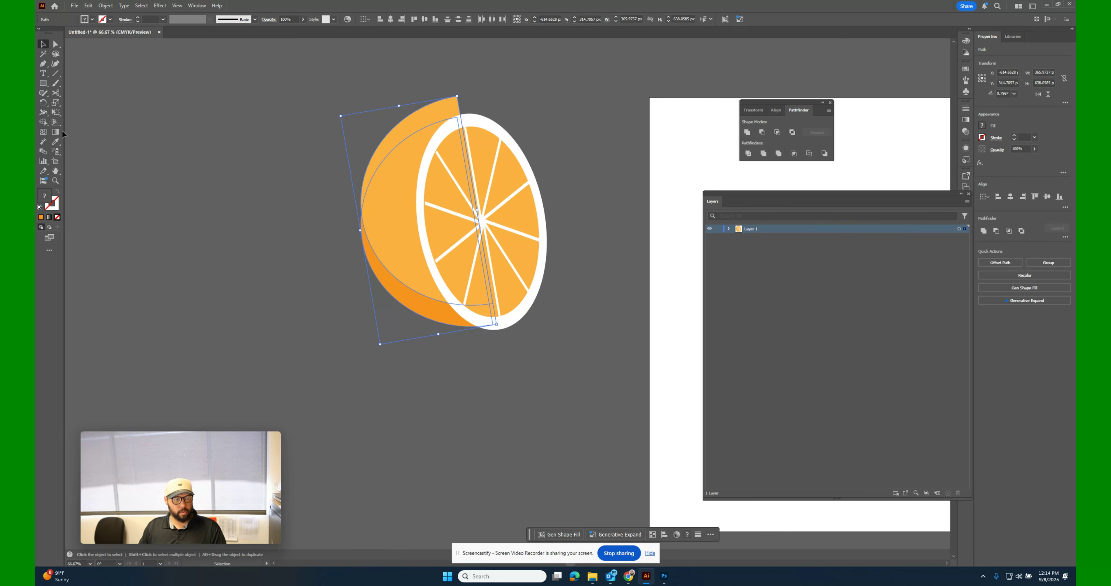
pyautogui.click(43, 122)
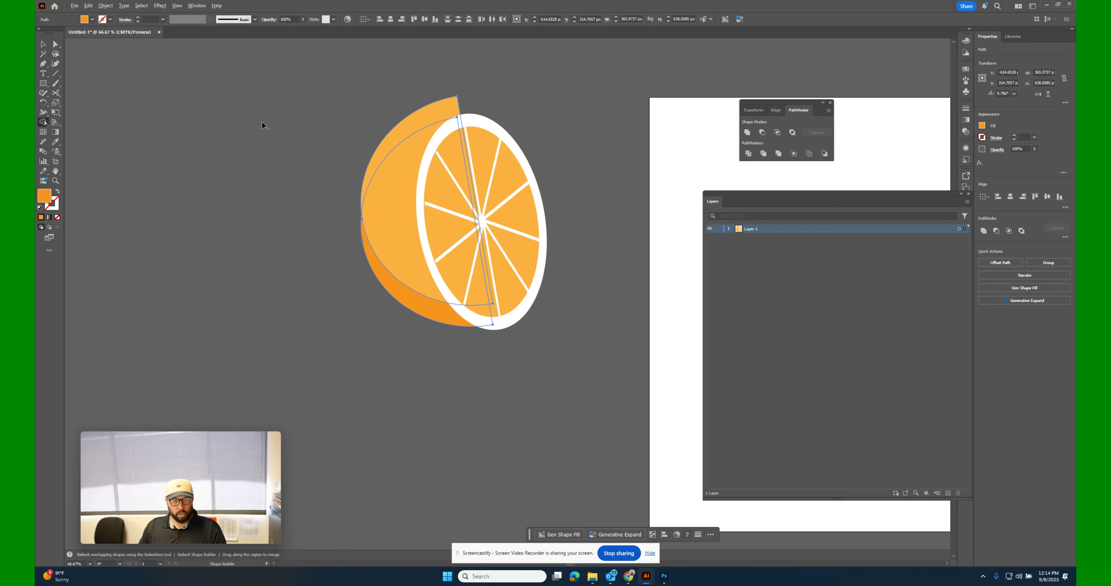
pyautogui.moveTo(339, 123); pyautogui.dragTo(409, 121)
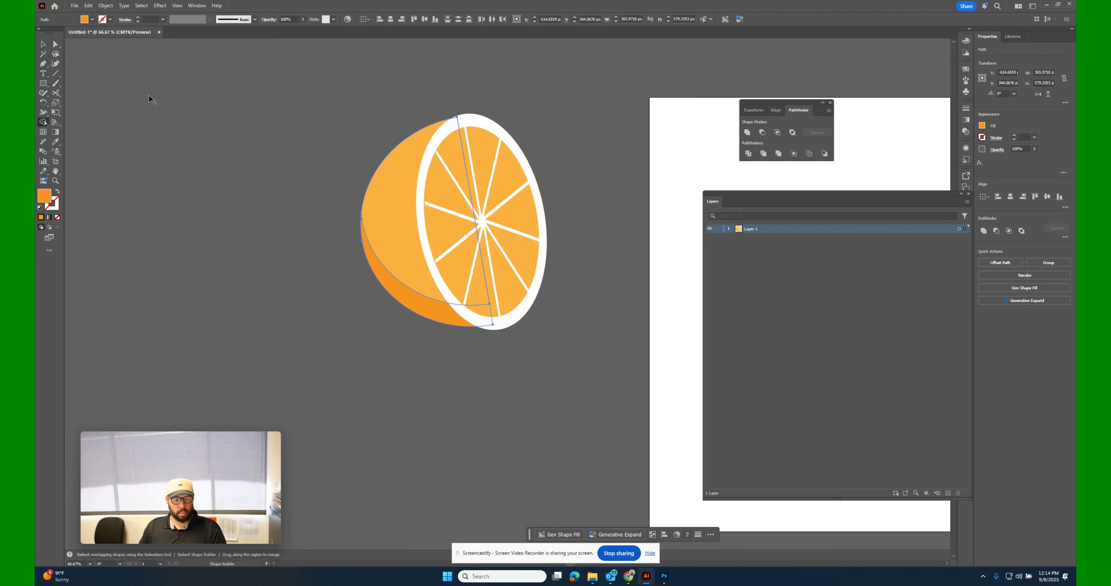
pyautogui.press('v')
pyautogui.moveTo(561, 355); pyautogui.dragTo(571, 372)
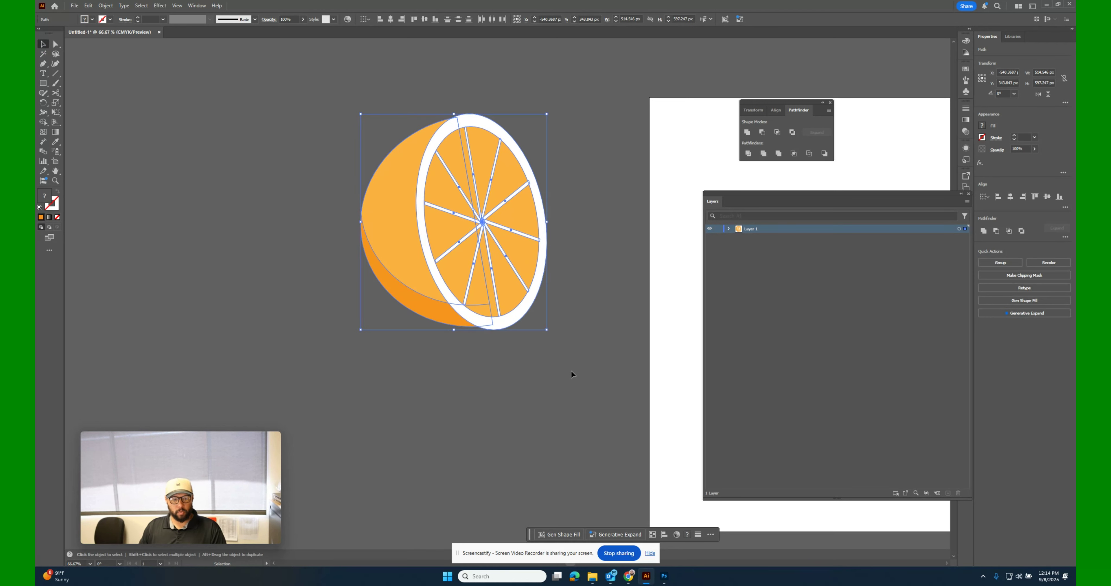
pyautogui.click(570, 372)
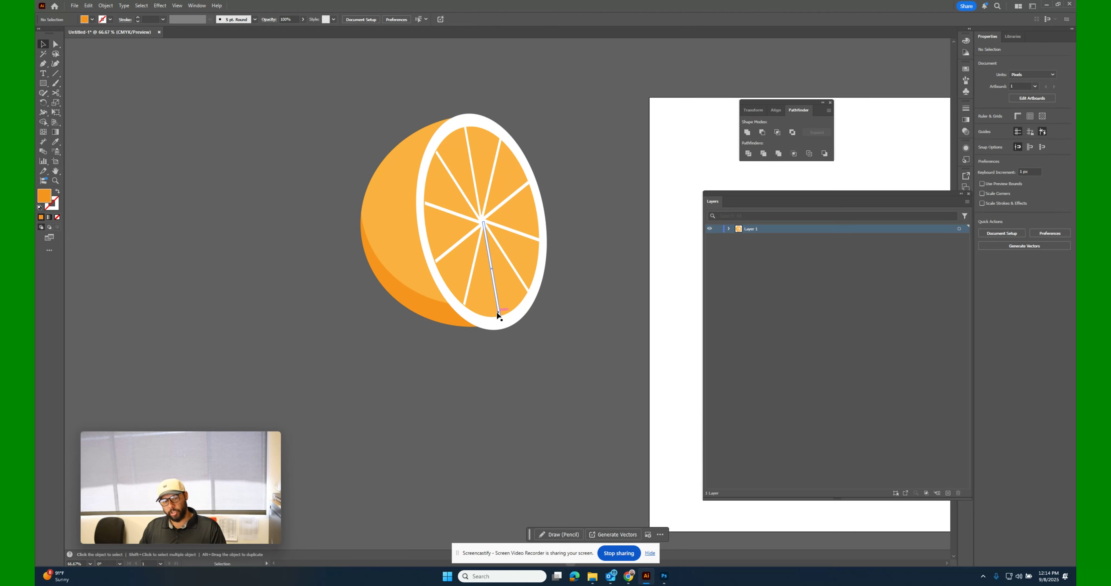
# Select the complete orange illustration and move it onto the white artboard.
pyautogui.moveTo(280, 71); pyautogui.dragTo(602, 395)
pyautogui.press('space')
pyautogui.moveTo(602, 422); pyautogui.dragTo(253, 336)
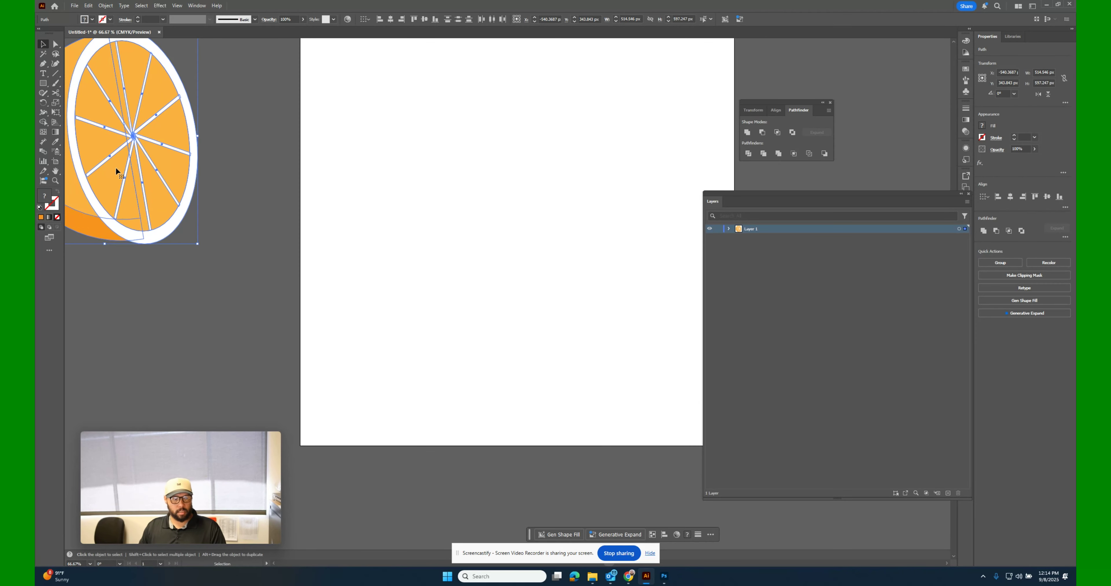
pyautogui.moveTo(116, 166); pyautogui.dragTo(542, 232)
pyautogui.click(604, 427)
pyautogui.press('space')
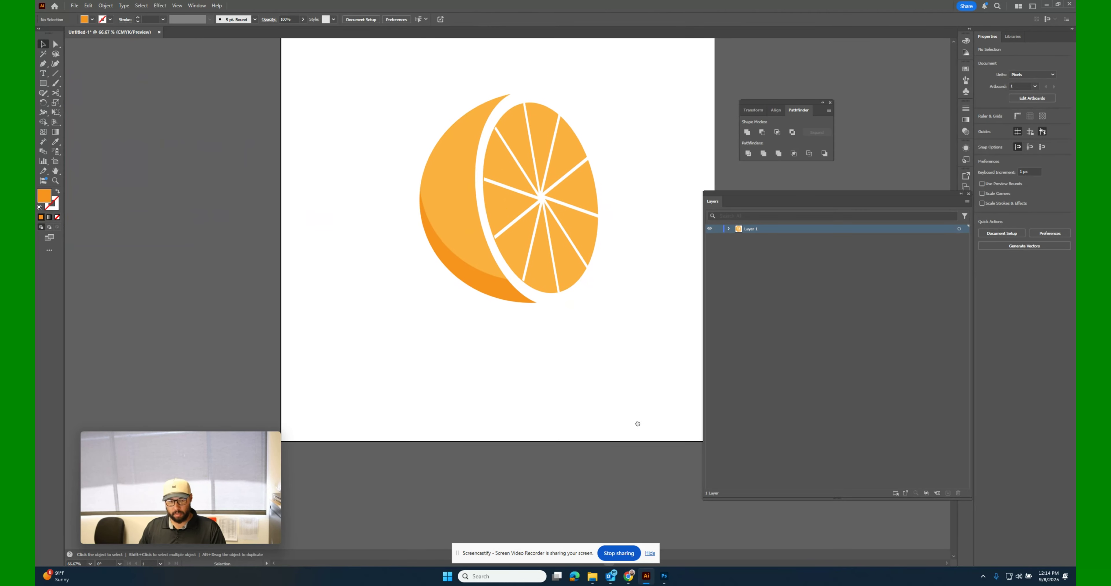